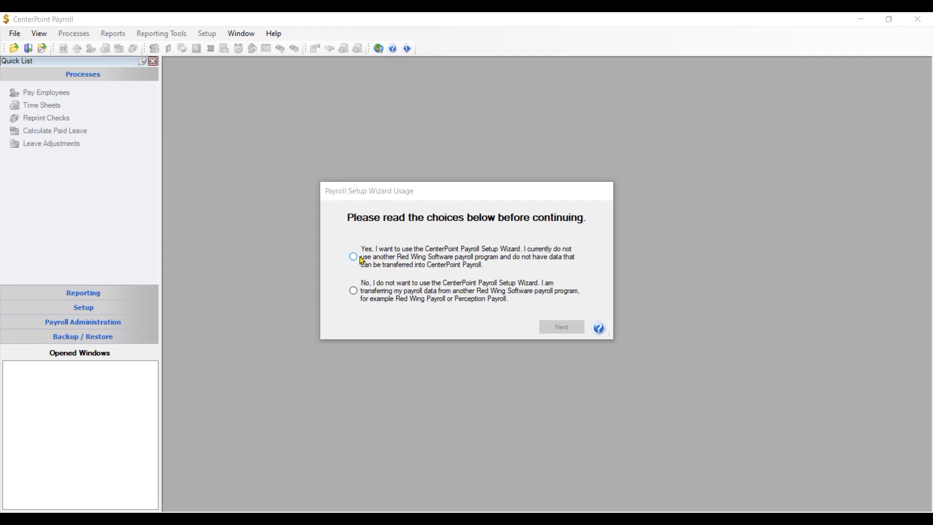
Decline the setup wizard, open Setup > Payroll Details > Employers, and start a new employer.
click(353, 290)
click(562, 328)
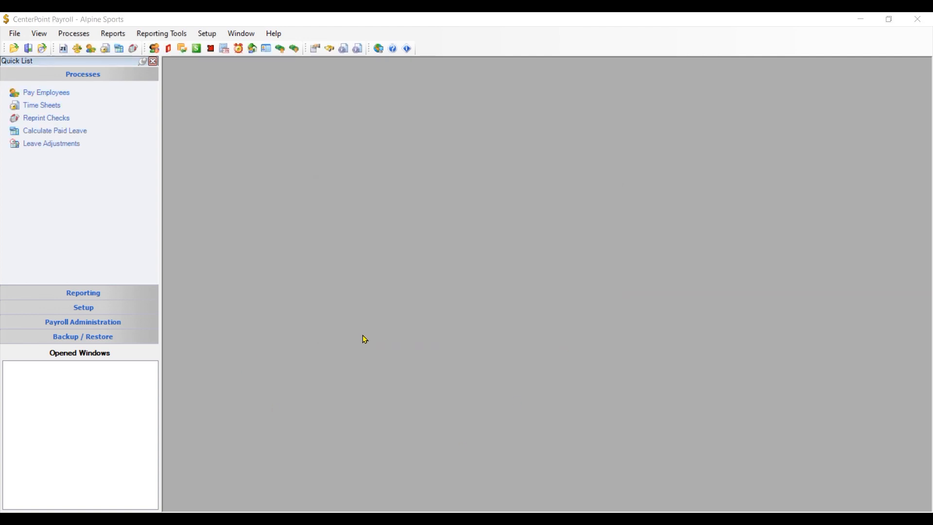
click(208, 34)
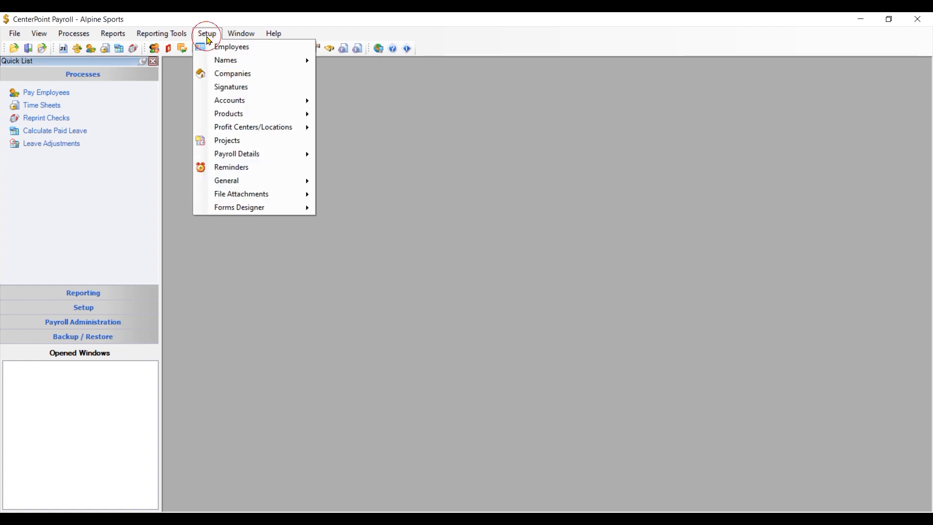
mouse_move(239, 152)
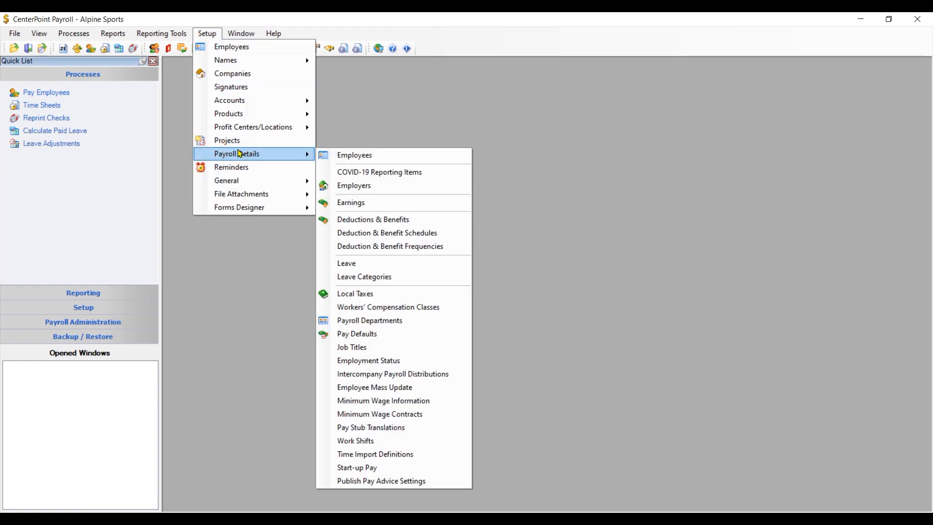
click(356, 185)
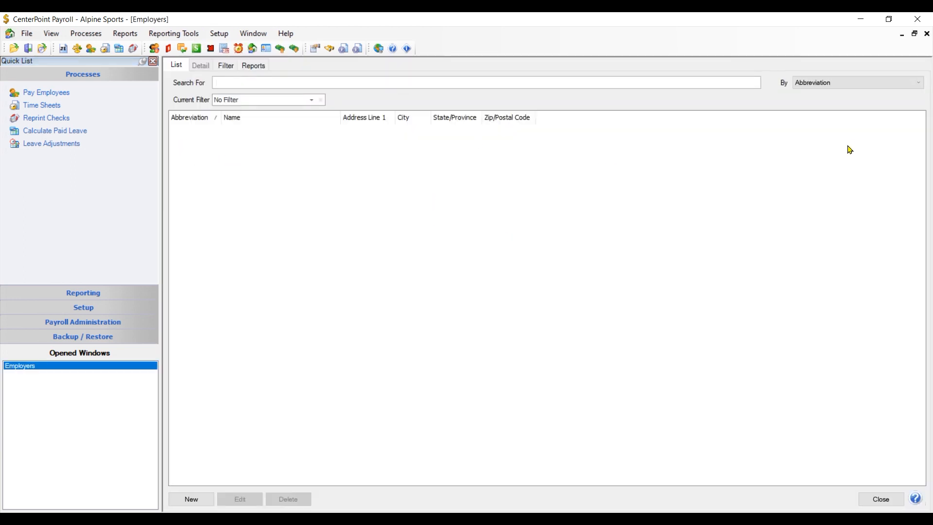
click(190, 500)
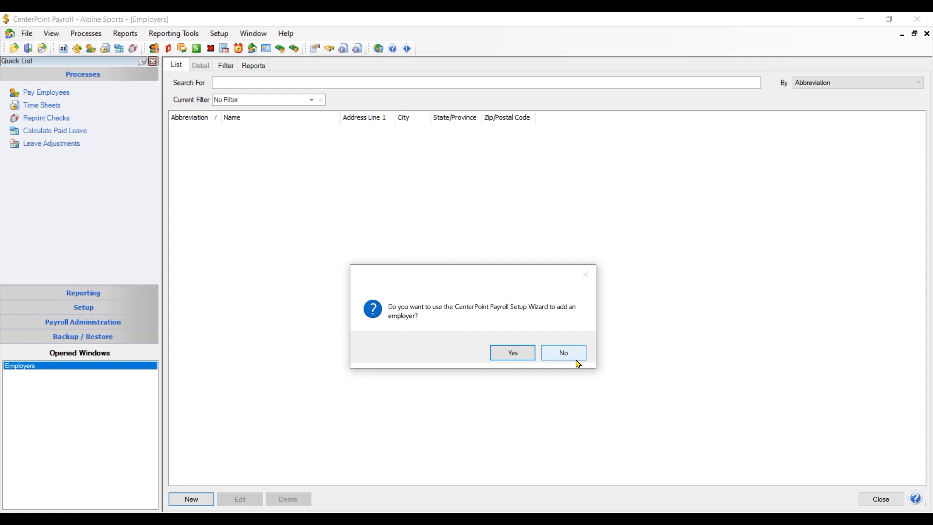
Accept using the Employer Setup Wizard and advance past its Welcome page to Step 2.
click(511, 356)
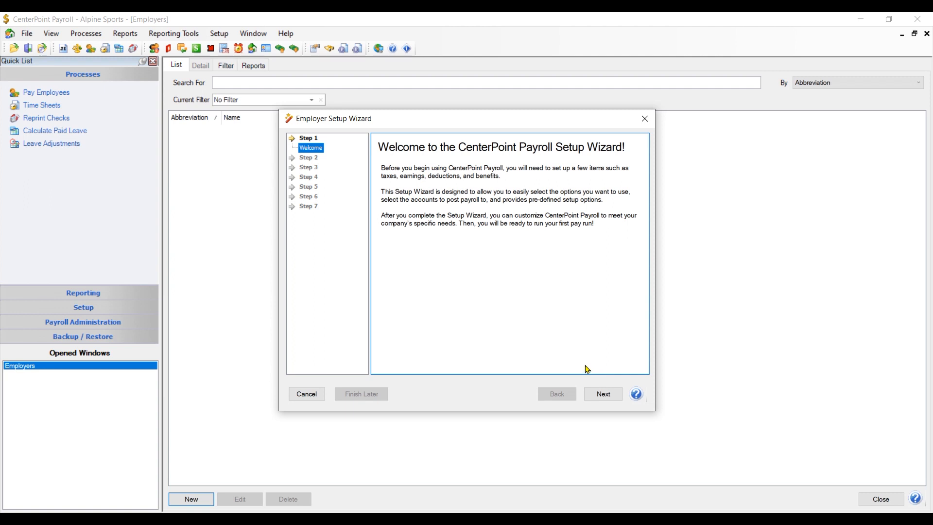
click(602, 396)
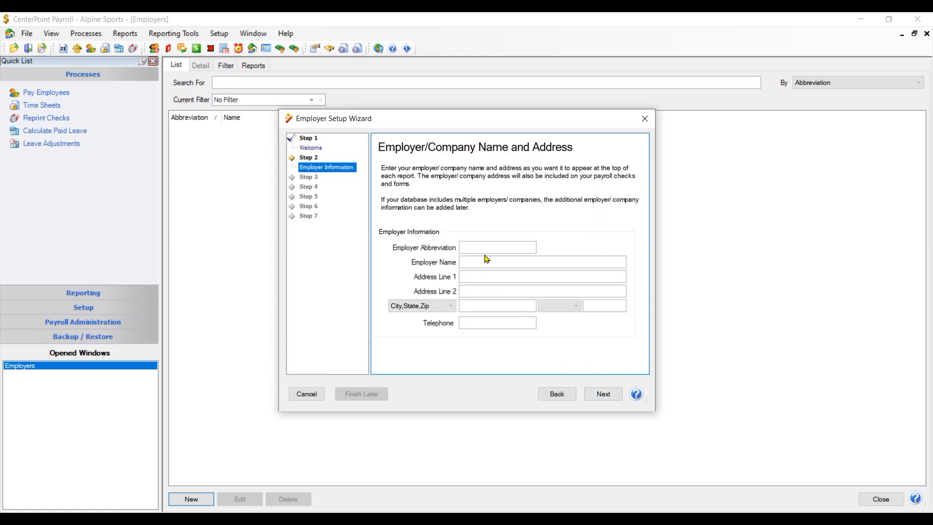
Enter abbreviation 'Alpine', name 'Alpine Sport' and the PO box address line.
click(483, 250)
text(Alpine)
key(Tab)
text(Alpine Sport)
key(Tab)
text(P)
text(>)
text(>)
key(BackSpace)
text(OBox)
key(BackSpace)
key(BackSpace)
key(BackSpace)
text(Box 1452)
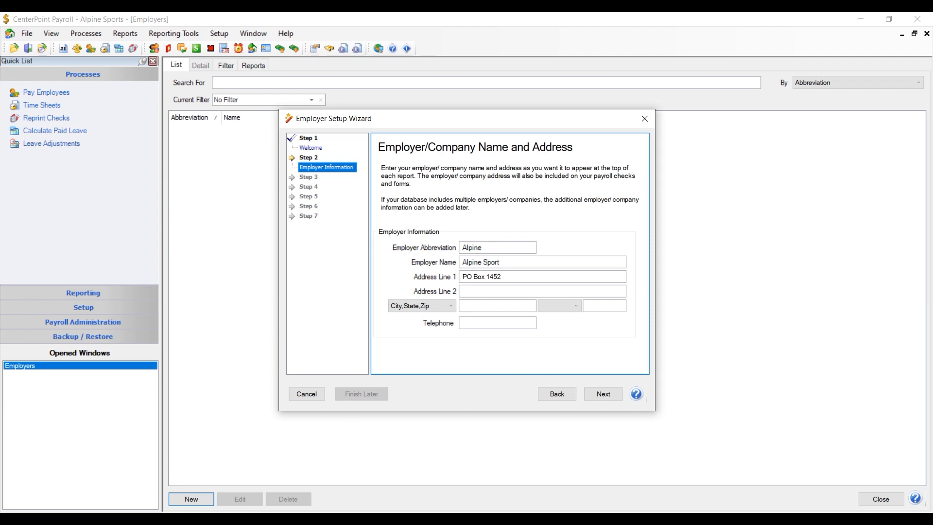
key(Tab)
key(Tab)
Fill in the employer's city, state, zip code and telephone number, then continue to Federal Taxes.
key(Tab)
text(Red Wing)
key(Tab)
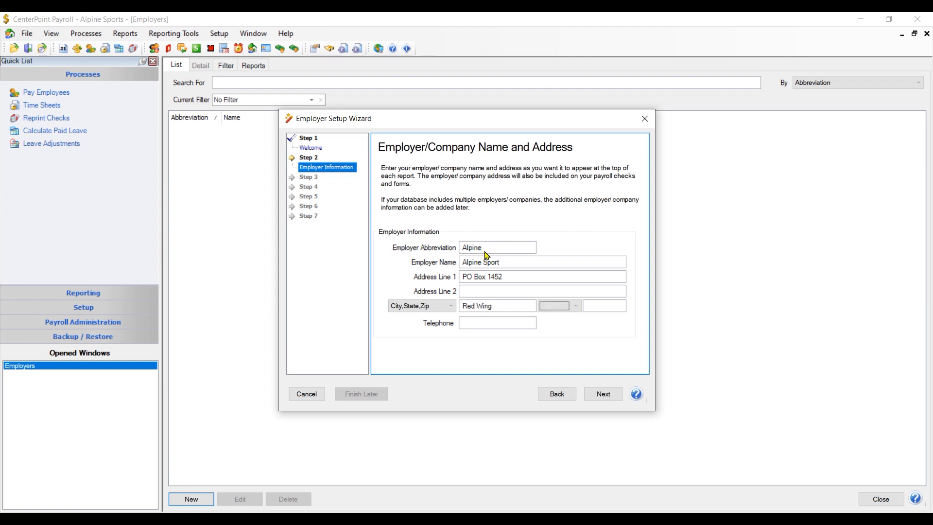
text(NEMPMA)
key(Tab)
text(55066)
key(Tab)
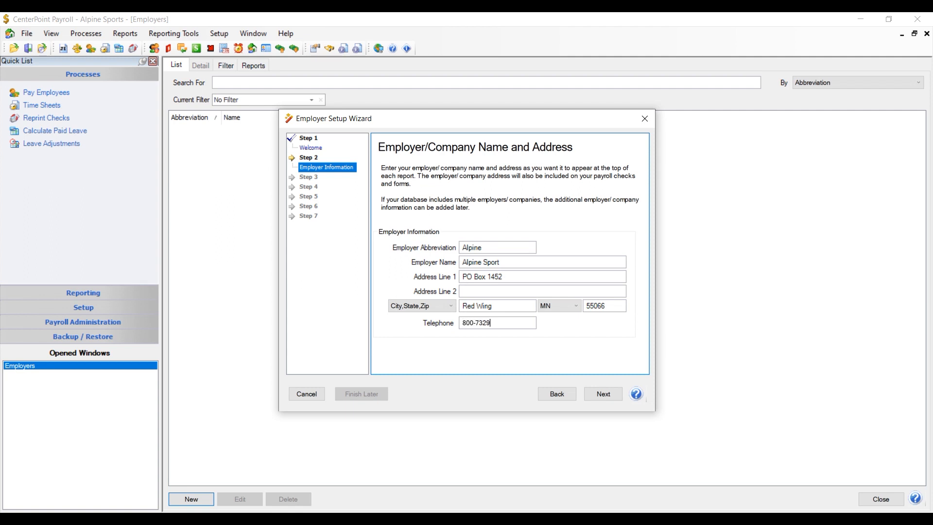
click(603, 394)
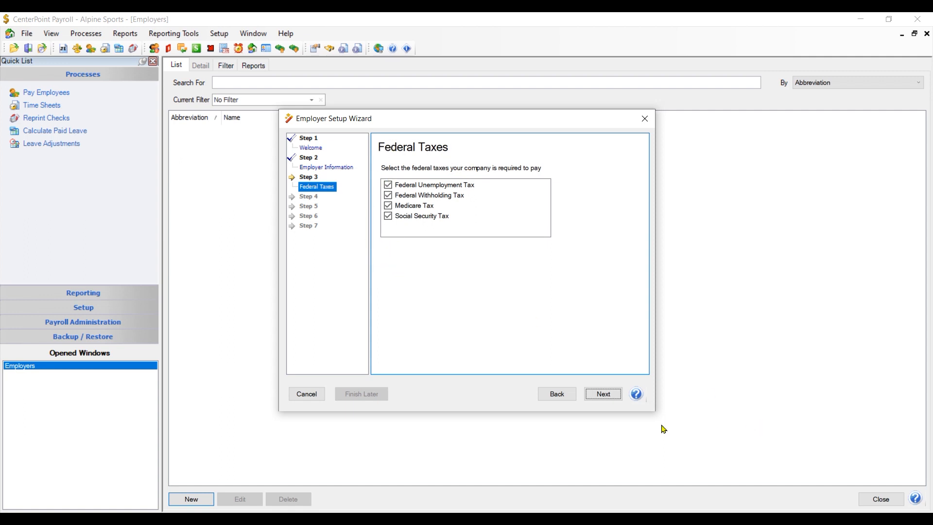
Keep all four federal taxes and enter the employer's federal withholding tax ID.
click(604, 395)
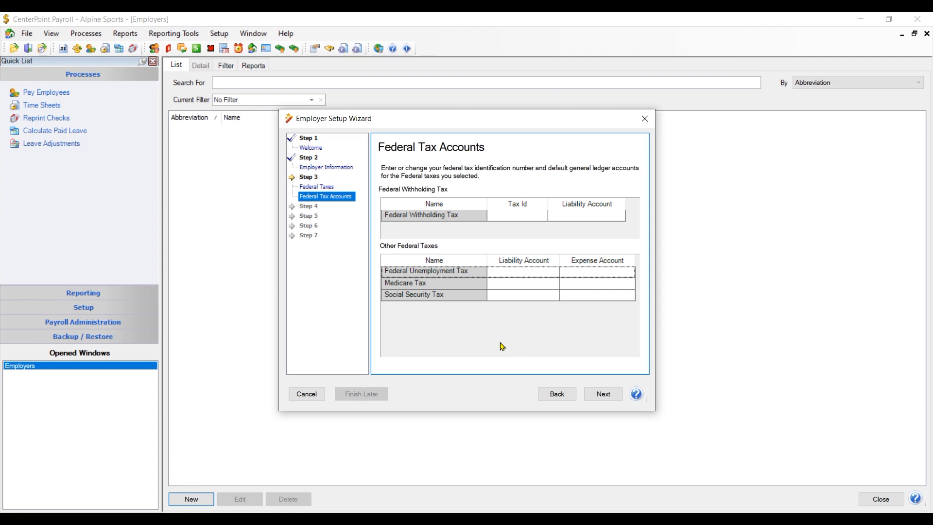
click(493, 217)
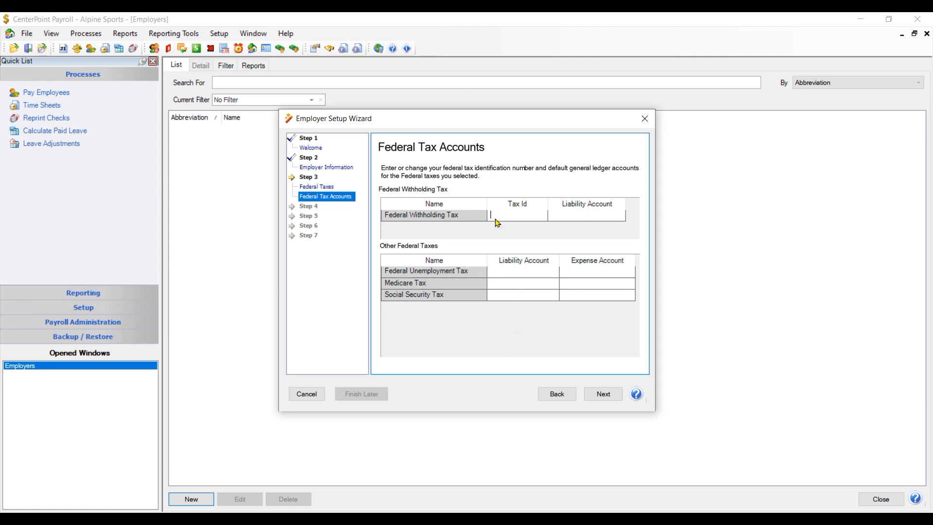
text(79-8888888)
click(588, 212)
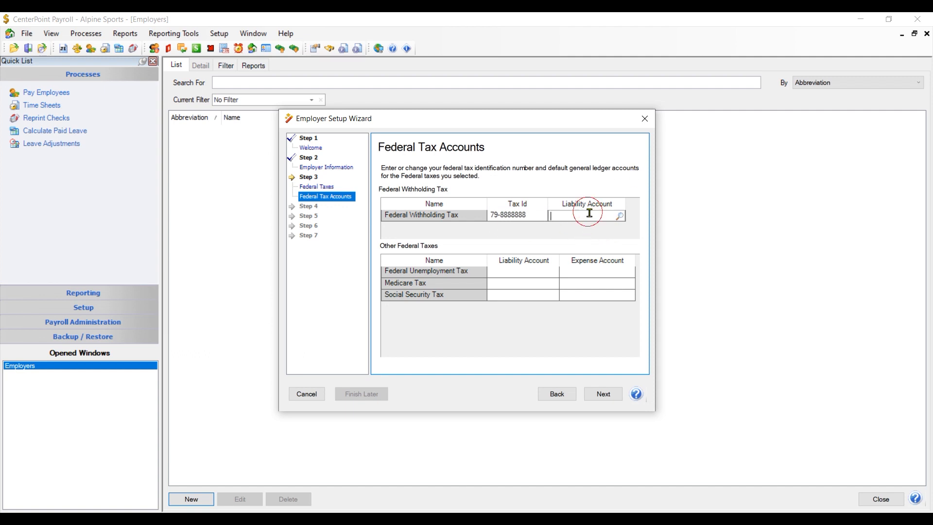
Set Federal Taxes Payable as the federal withholding liability account.
click(621, 216)
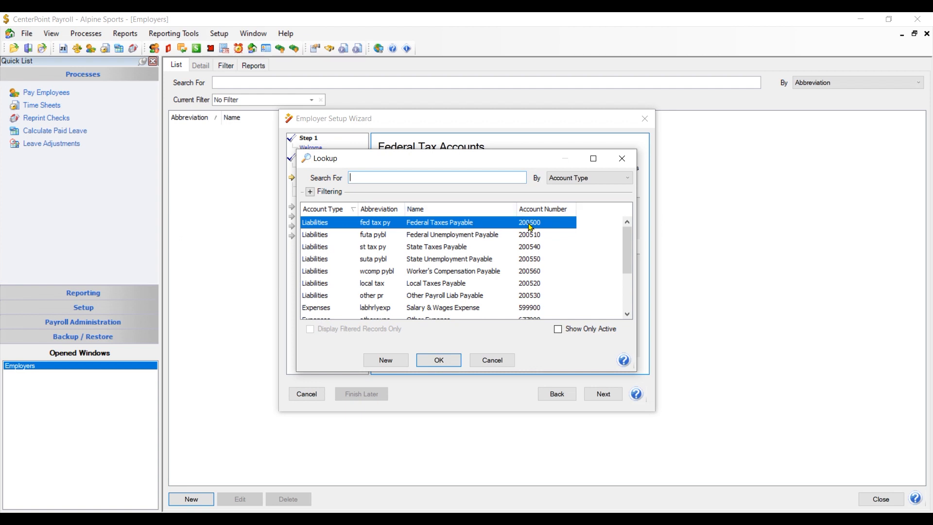
click(439, 360)
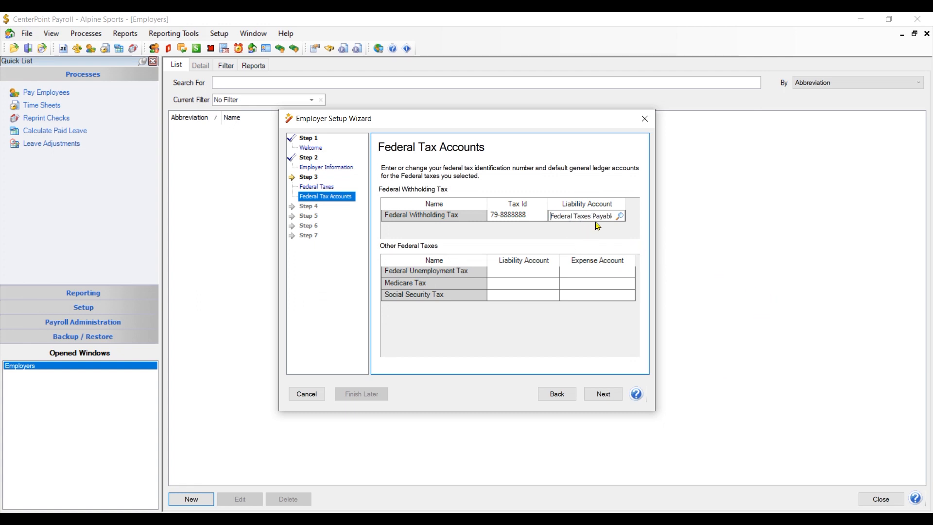
click(503, 275)
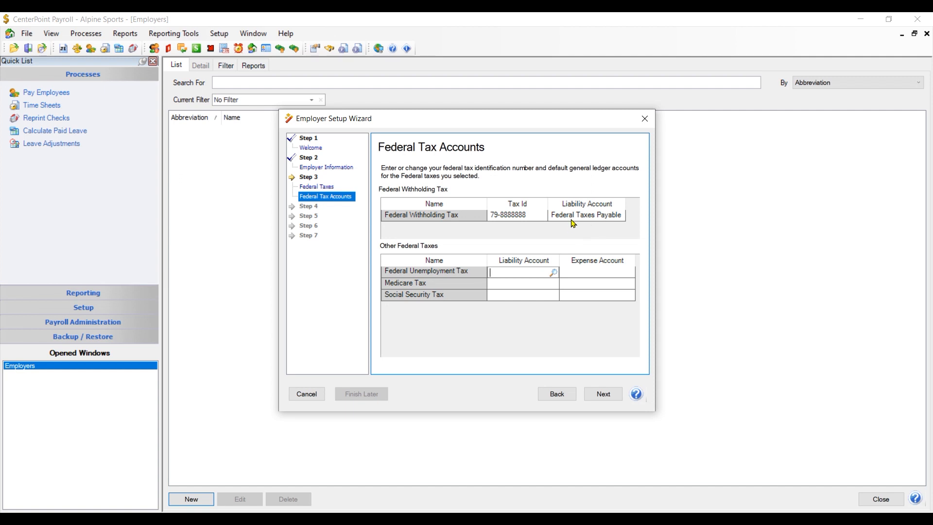
click(618, 220)
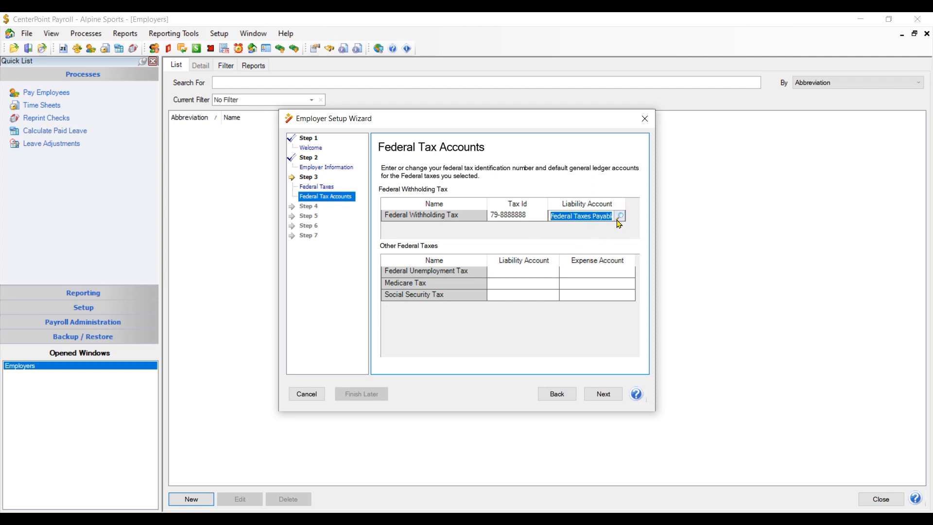
click(622, 215)
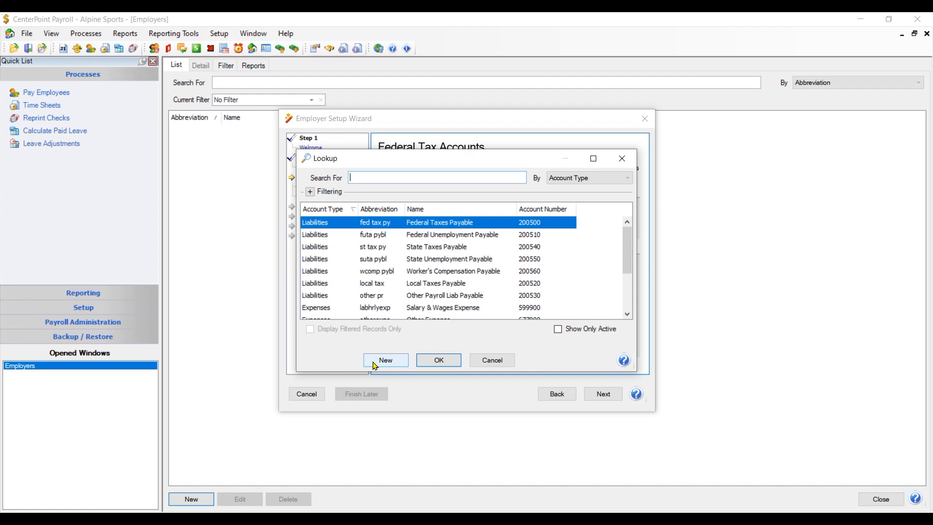
click(455, 362)
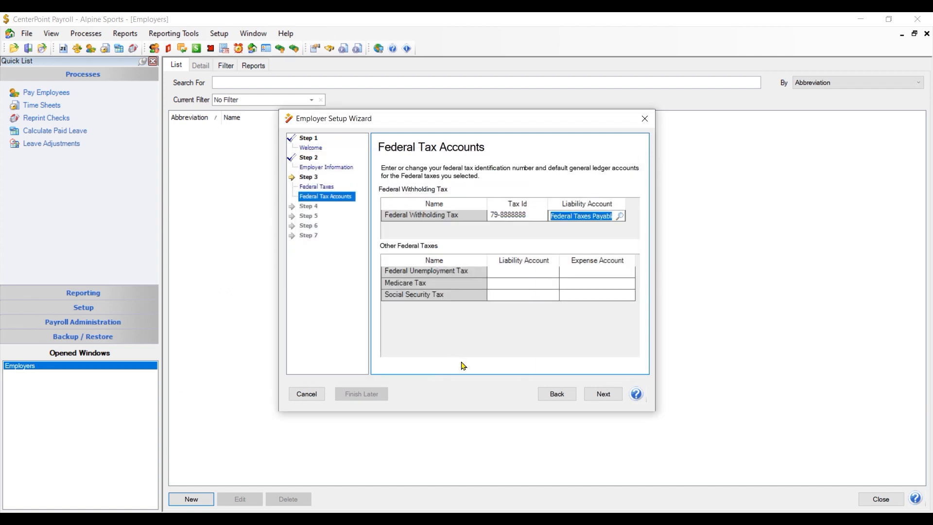
Set Federal Unemployment Payable as the federal unemployment liability account.
click(499, 274)
click(552, 272)
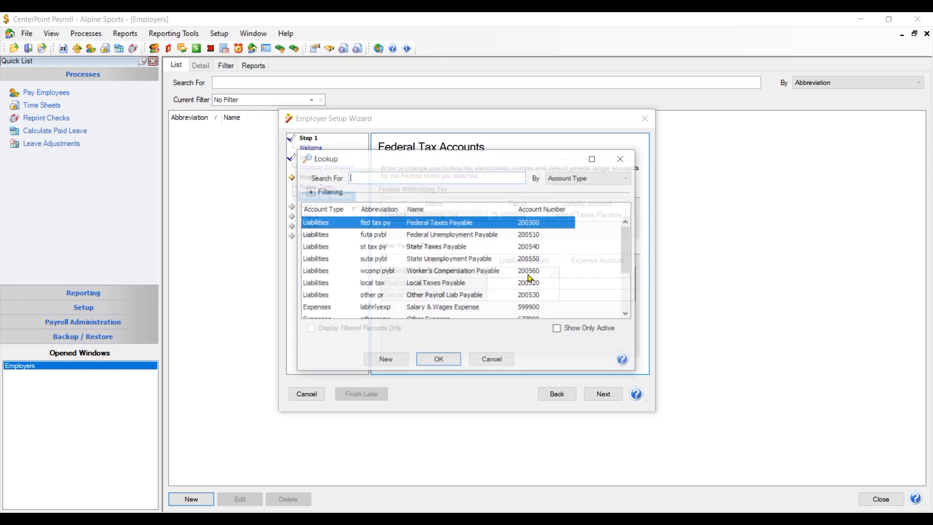
click(446, 235)
click(439, 358)
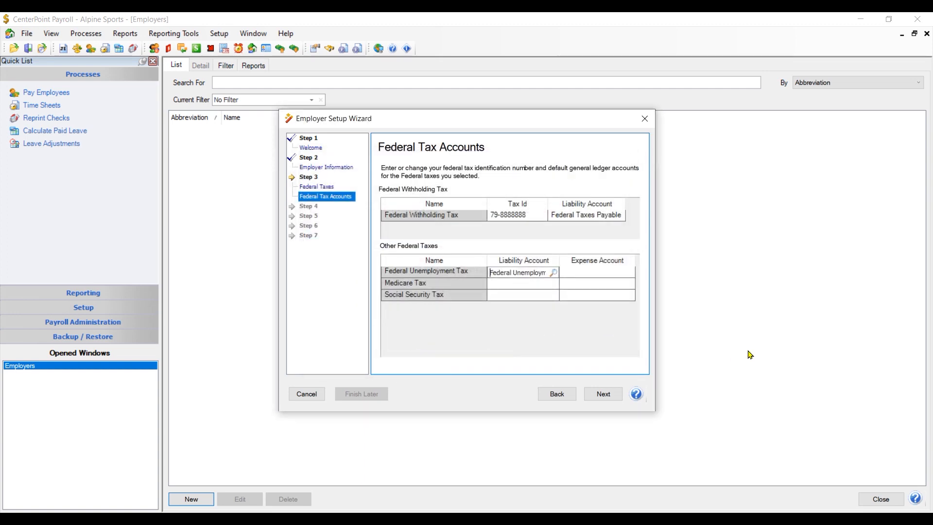
Assign Federal Taxes Payable to the federal unemployment expense and Medicare liability accounts.
click(590, 272)
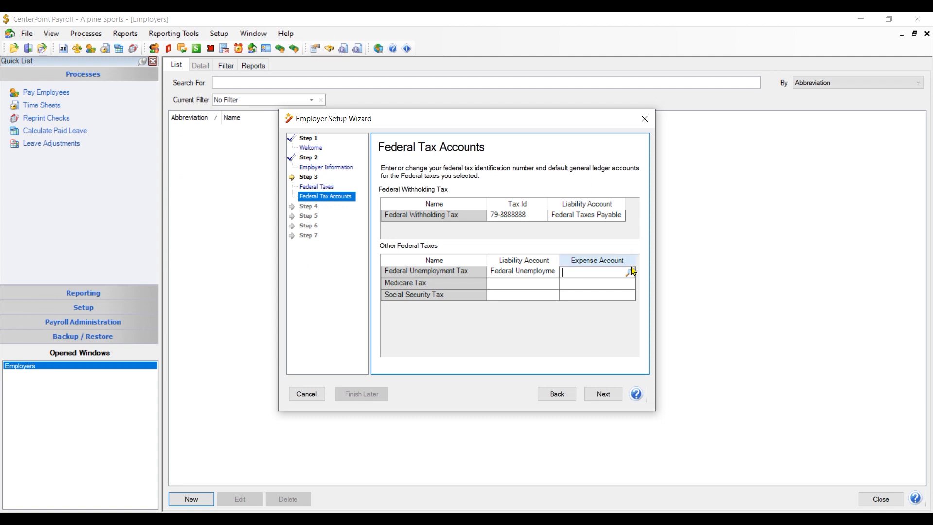
click(630, 272)
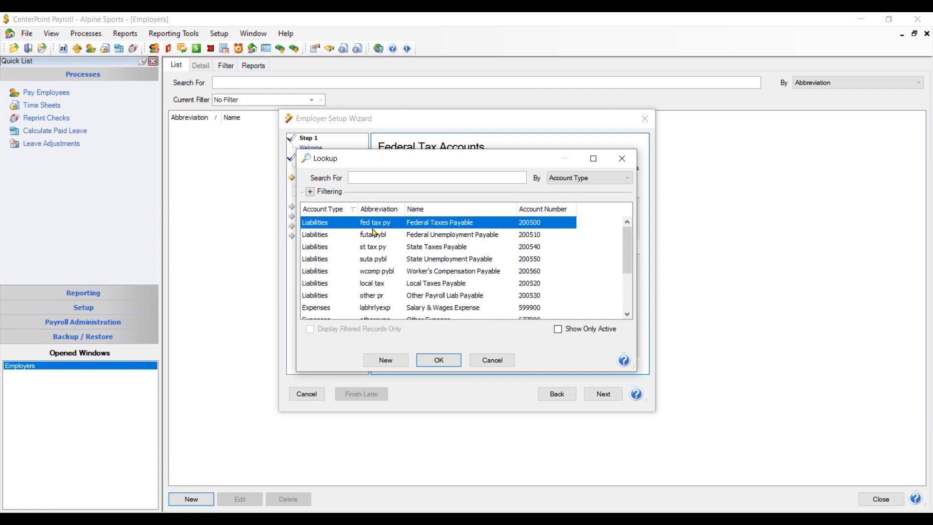
click(437, 360)
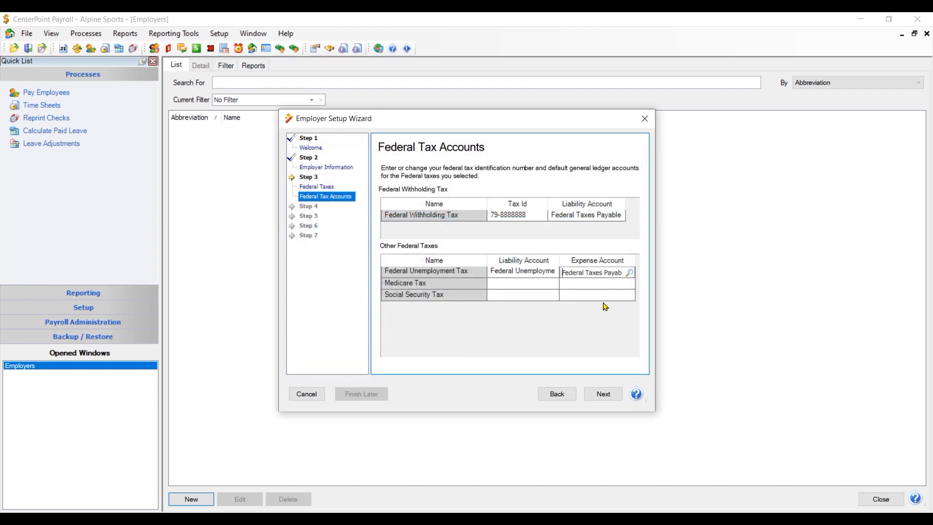
click(518, 285)
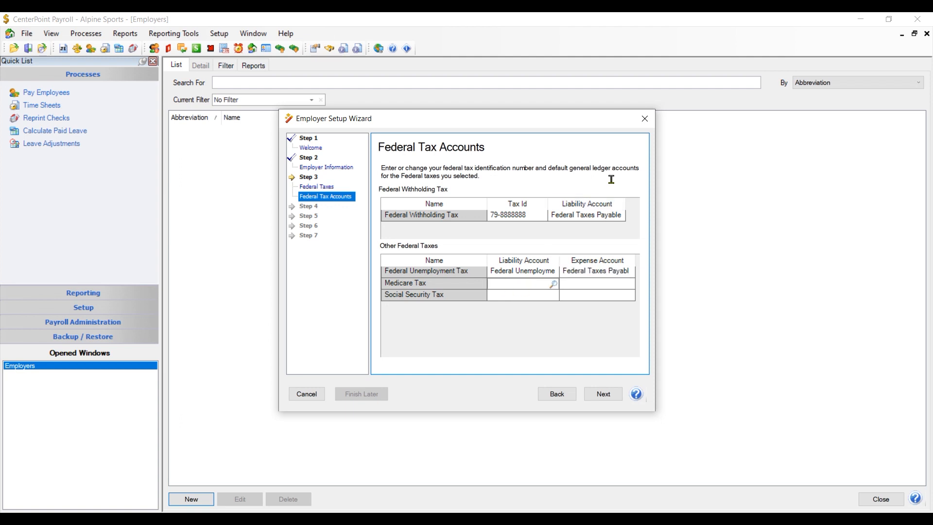
click(552, 284)
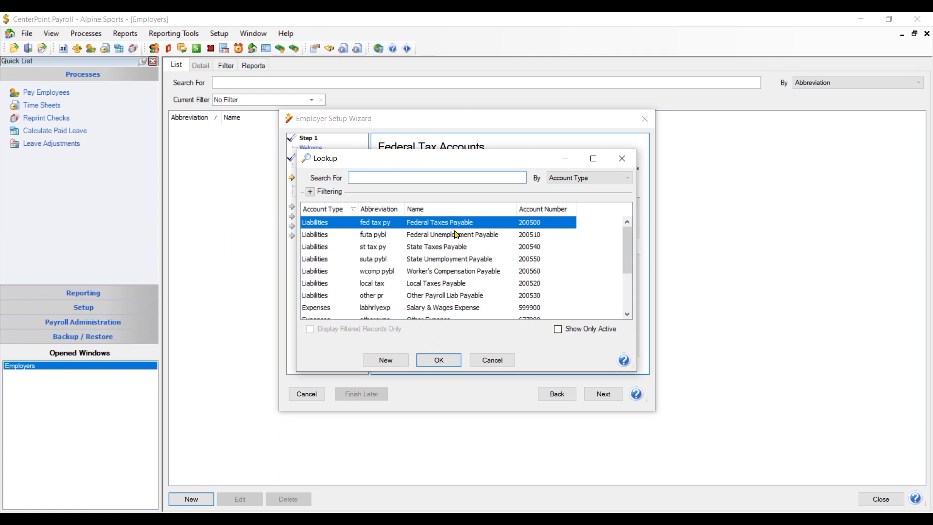
click(439, 360)
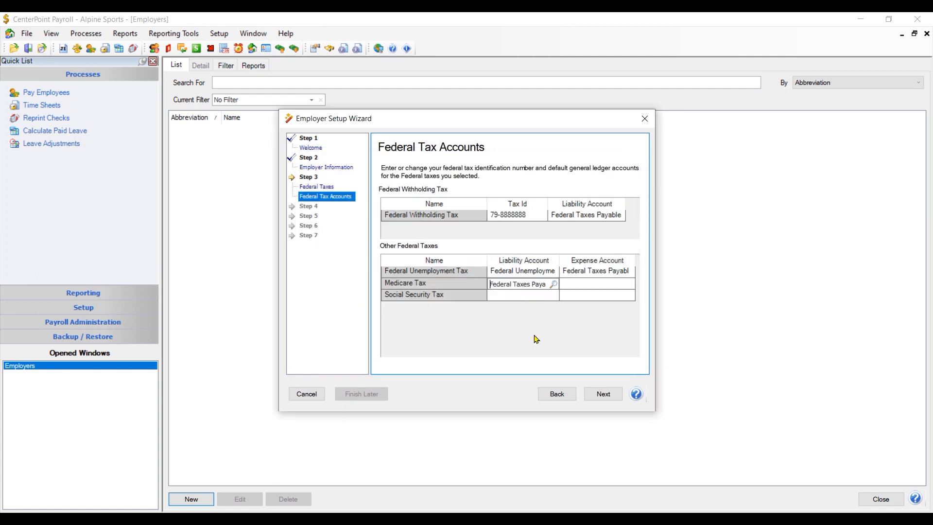
Change the federal unemployment expense account to Payroll Taxes Expense.
click(587, 283)
text(feder)
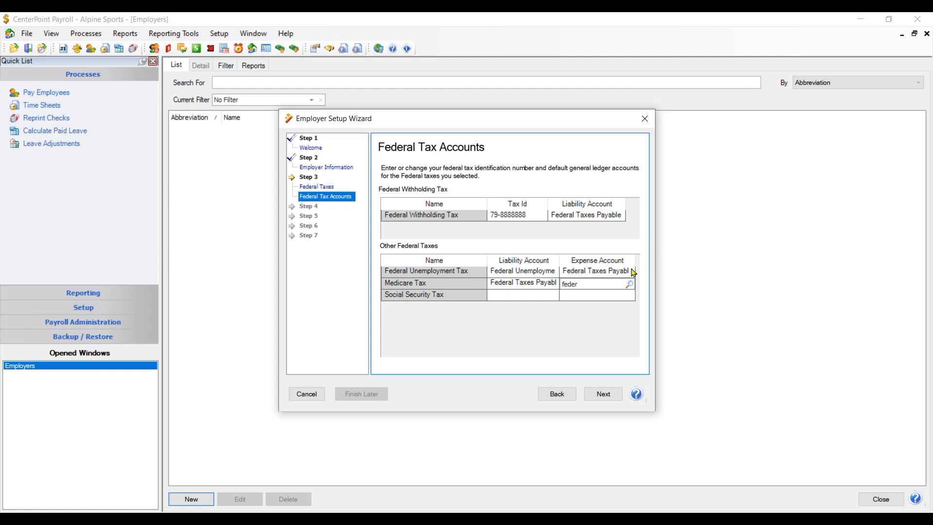
click(629, 284)
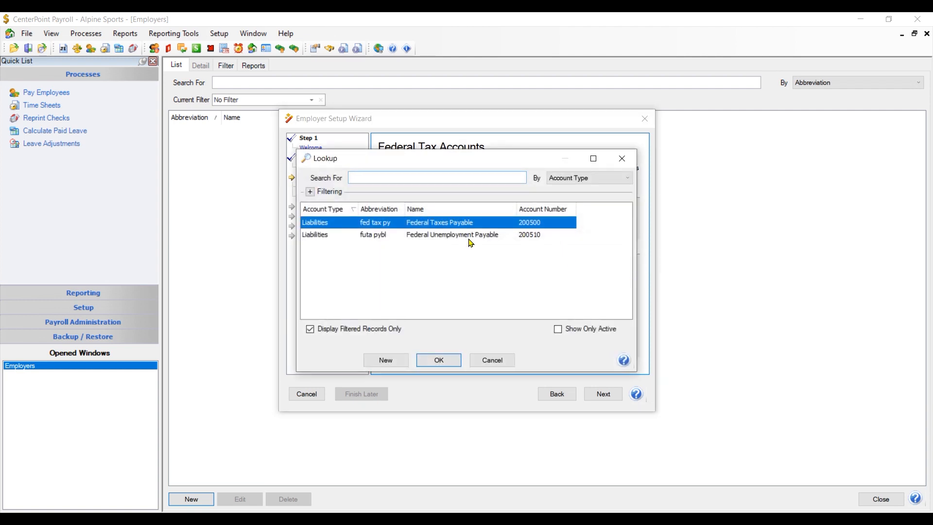
click(487, 360)
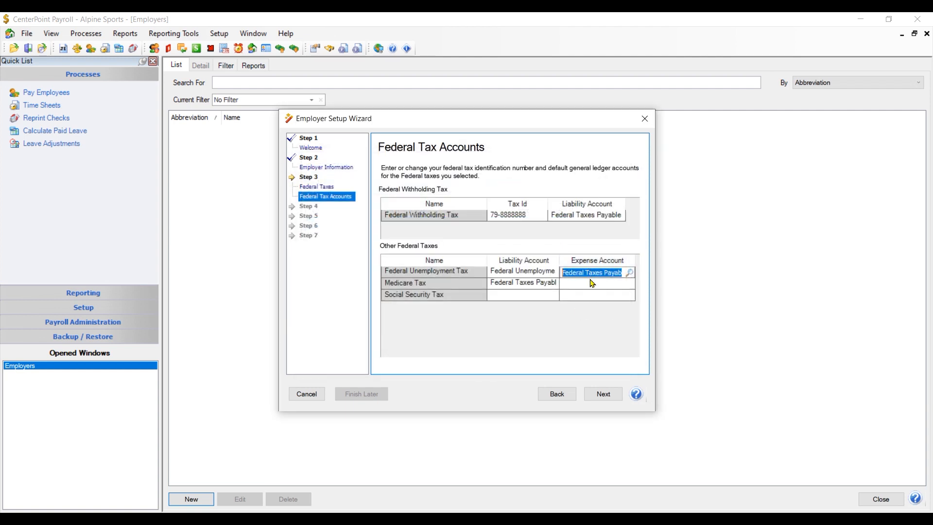
click(629, 272)
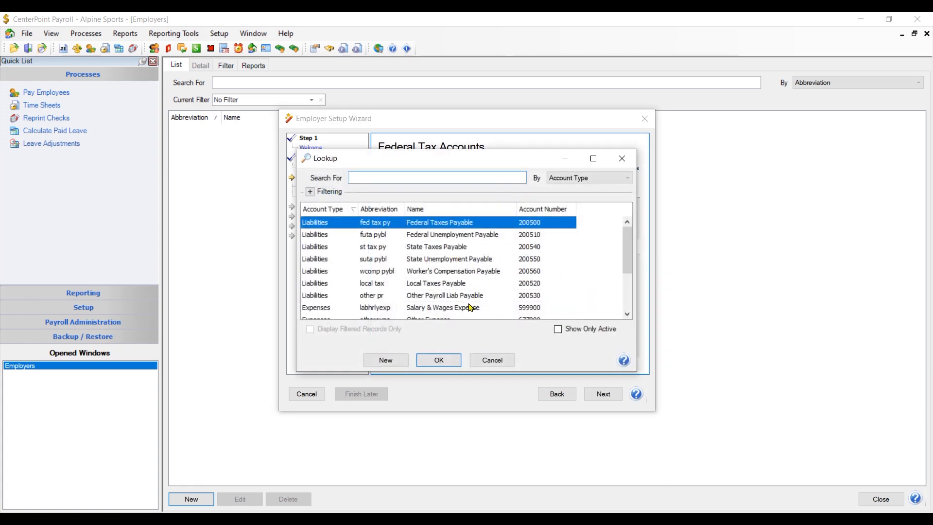
scroll(493, 301, down, 2)
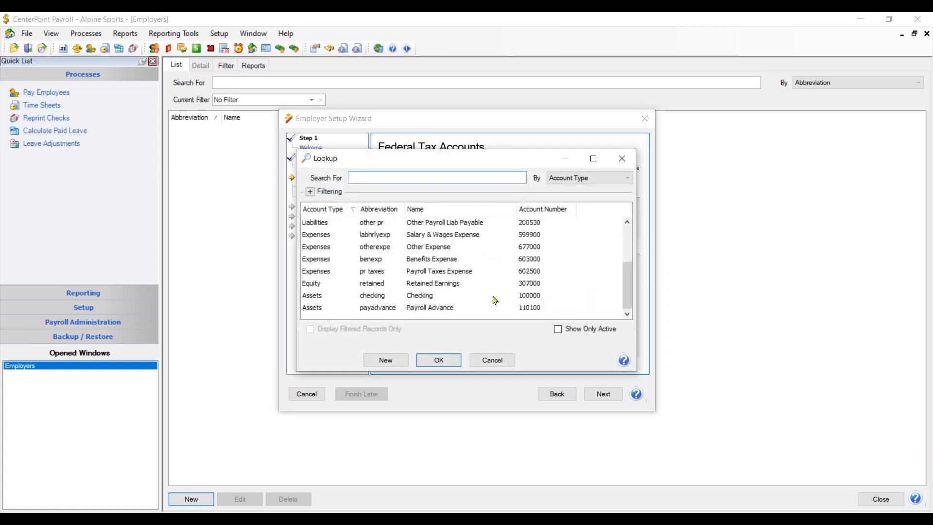
click(483, 359)
text(pay)
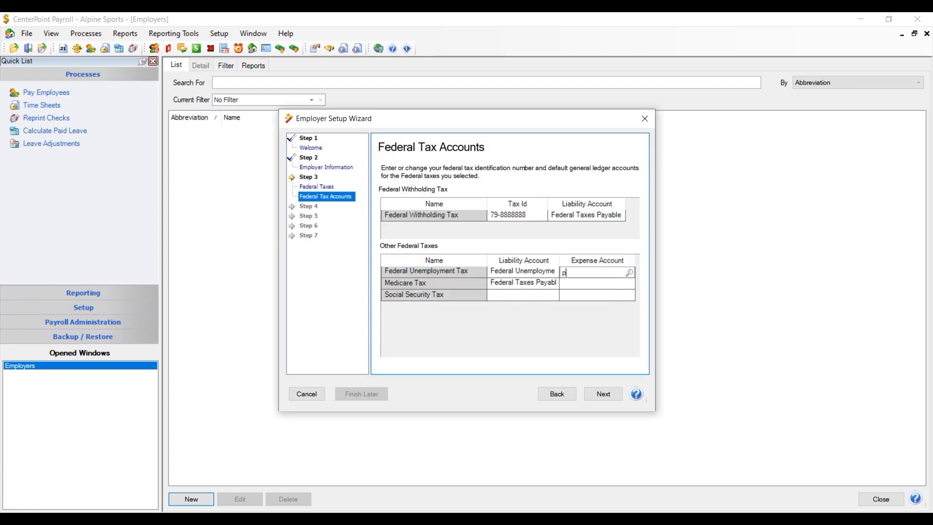
key(Tab)
click(432, 224)
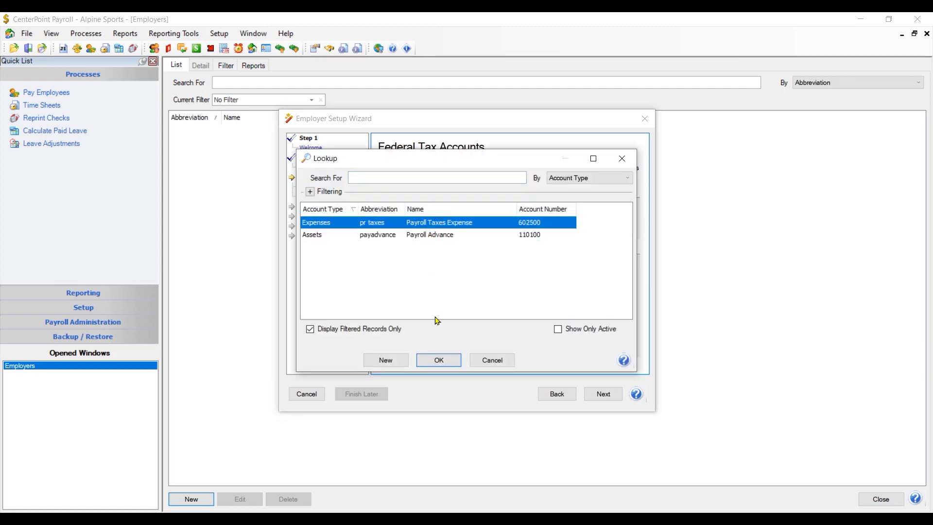
click(439, 360)
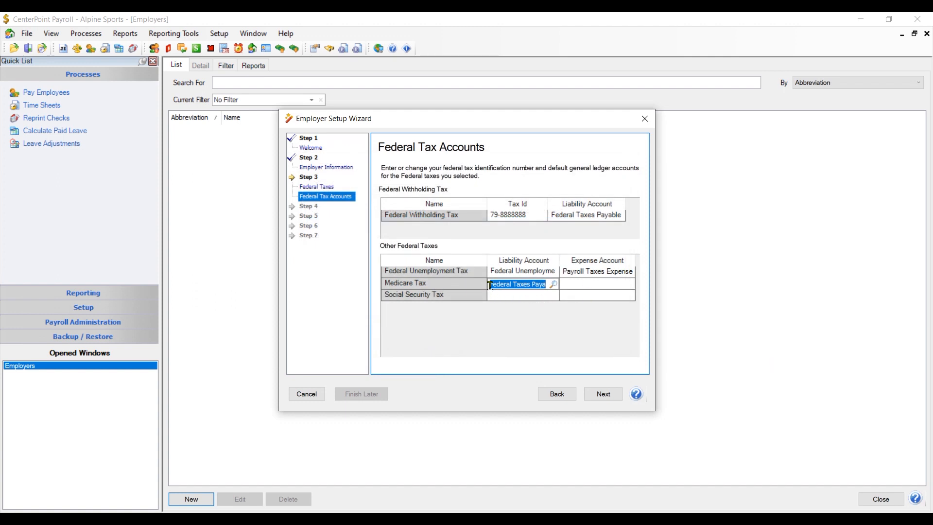
Set Payroll Taxes Expense for Medicare expense and Federal Taxes Payable for Social Security liability.
click(596, 284)
text(pay)
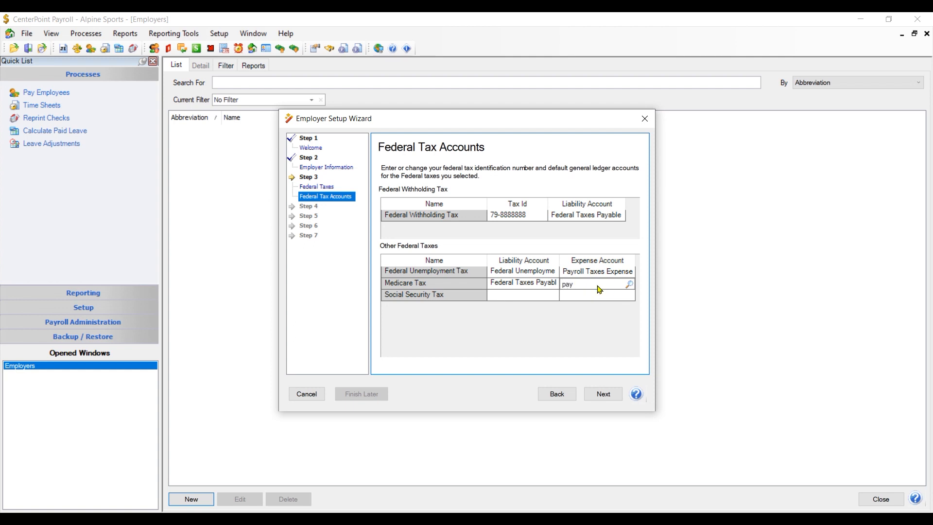
key(Tab)
click(447, 224)
click(439, 356)
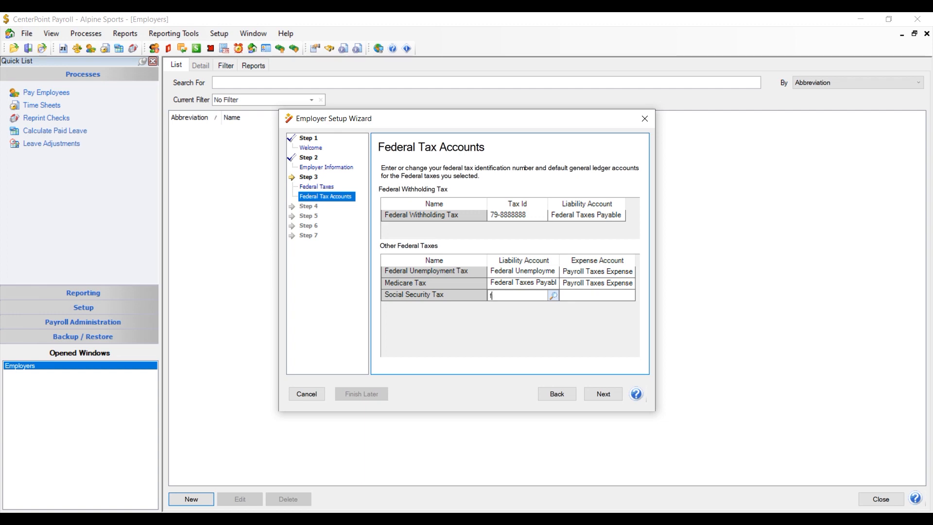
text(fed)
key(Tab)
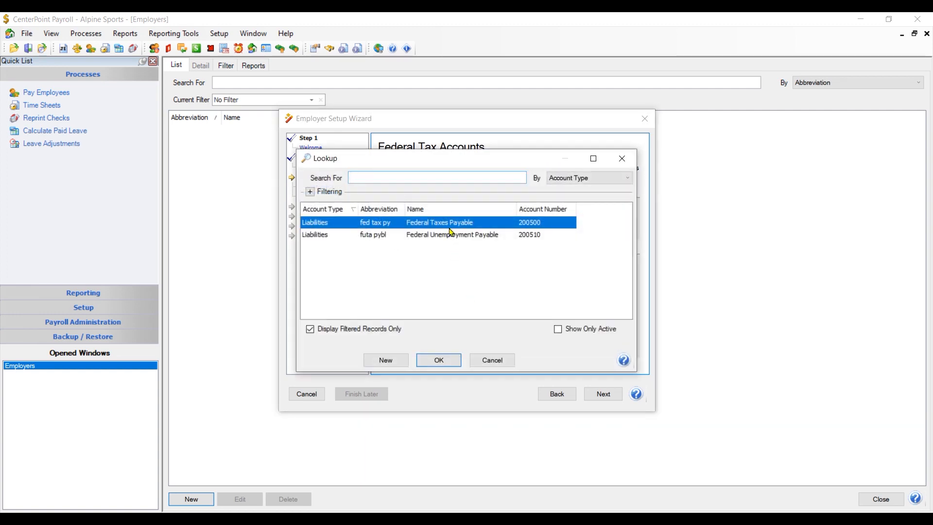
click(439, 359)
click(629, 297)
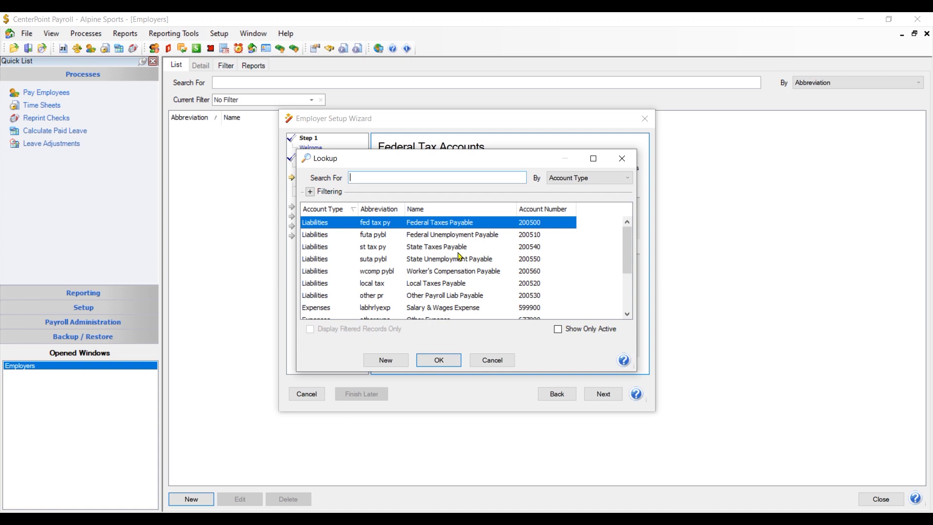
Set Federal Taxes Payable as Social Security's expense account and advance to Federal Tax Vendors.
click(439, 359)
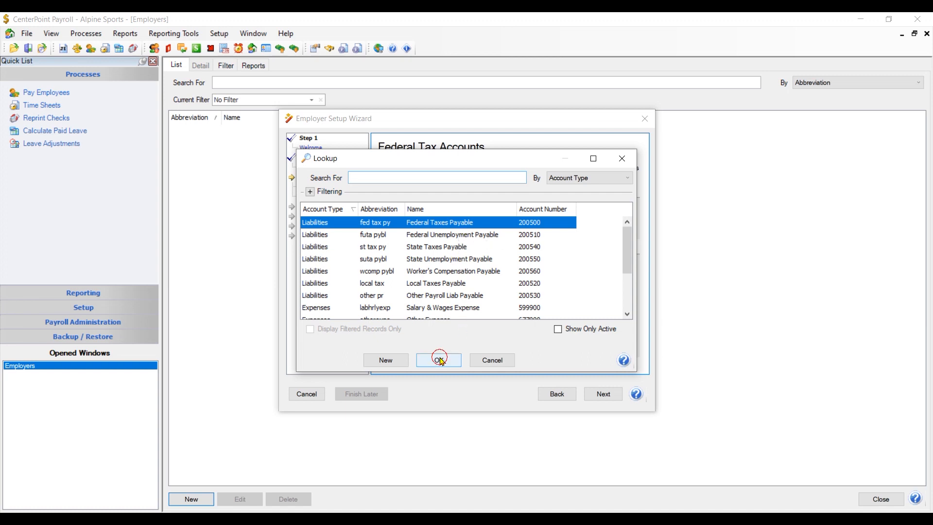
click(608, 396)
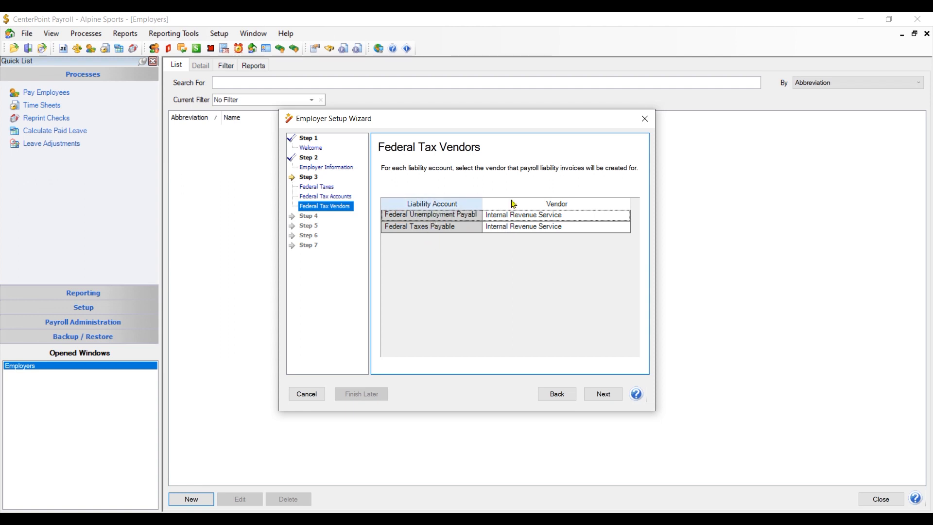
click(580, 216)
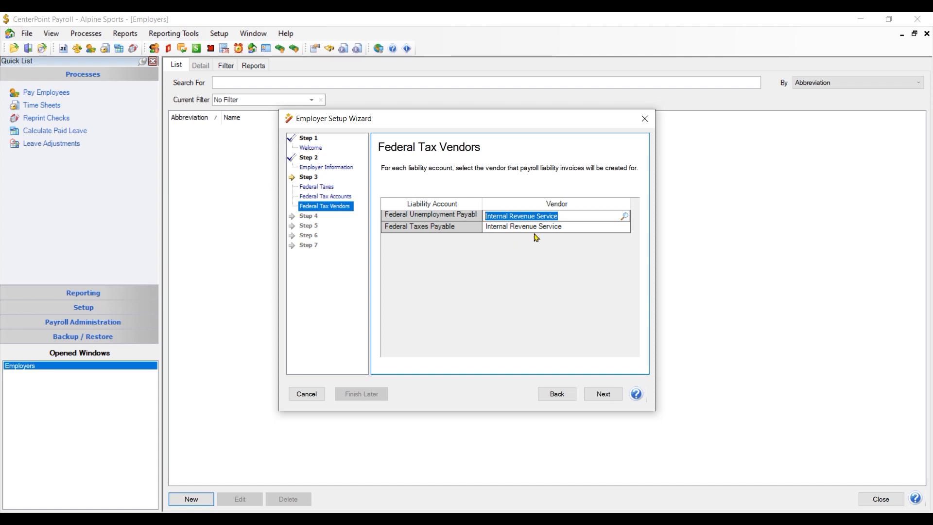
Create vendor 'Internal Revenue Service- FUTA' and assign it to the Federal Unemployment Payable liability.
click(625, 216)
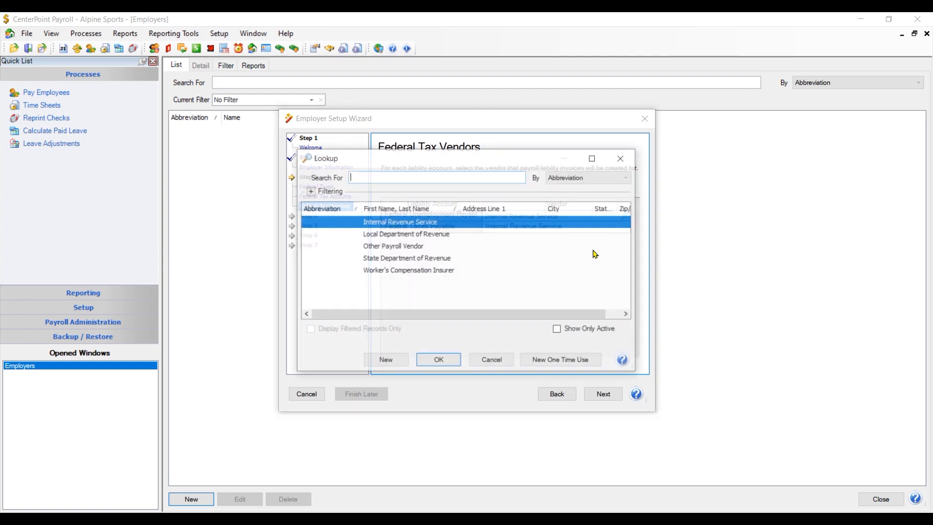
click(396, 362)
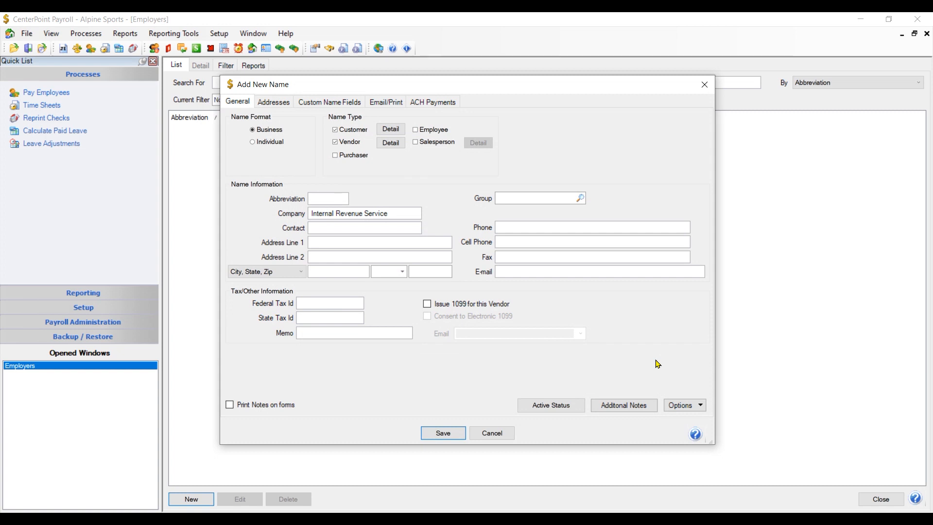
click(397, 214)
key(Tab)
click(434, 430)
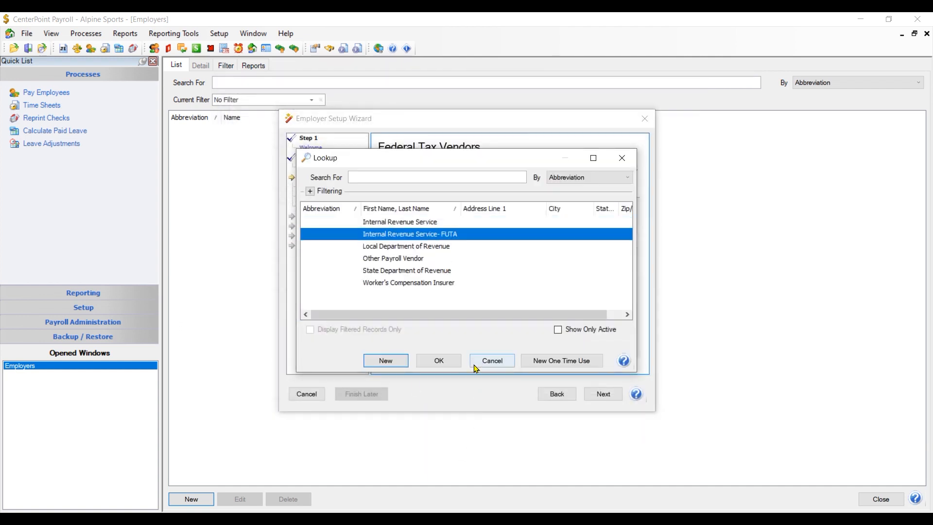
click(440, 360)
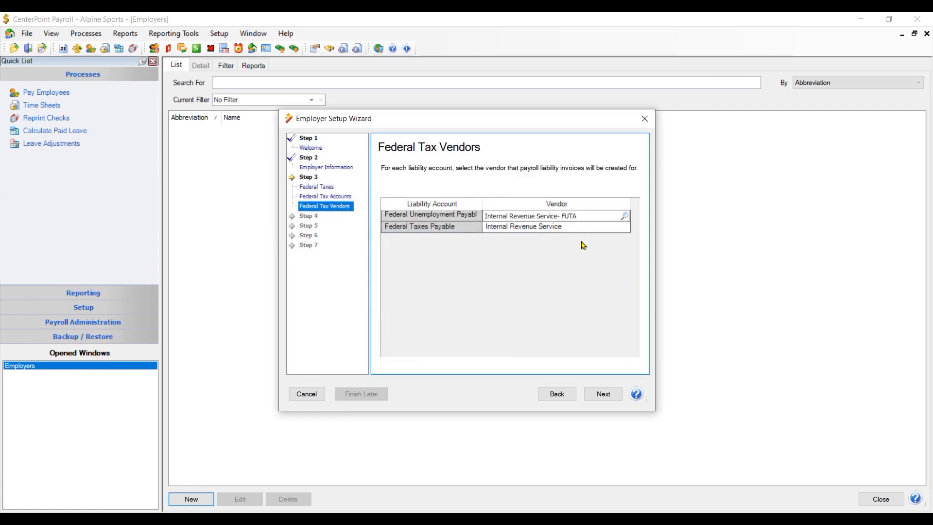
Tick Minnesota as the payroll tax state and advance to the State Tax Accounts page.
click(595, 394)
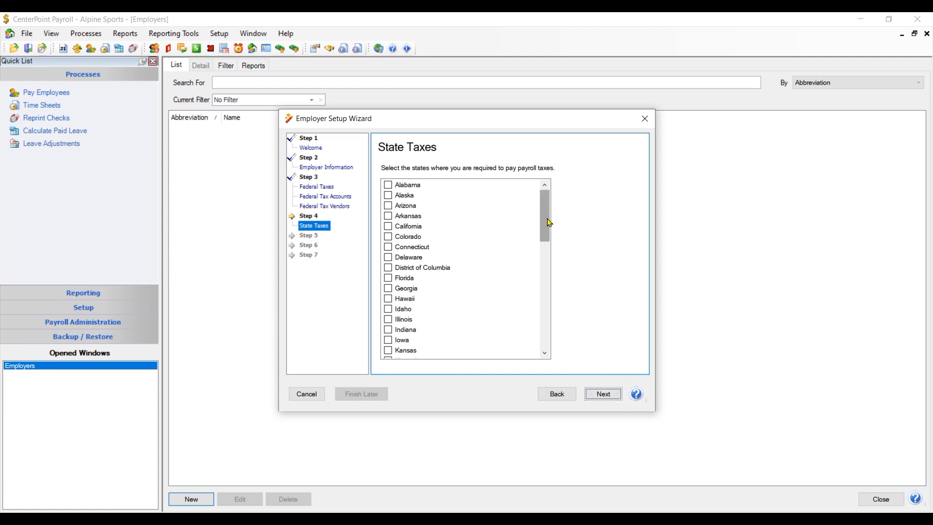
drag(549, 223, 554, 249)
click(388, 329)
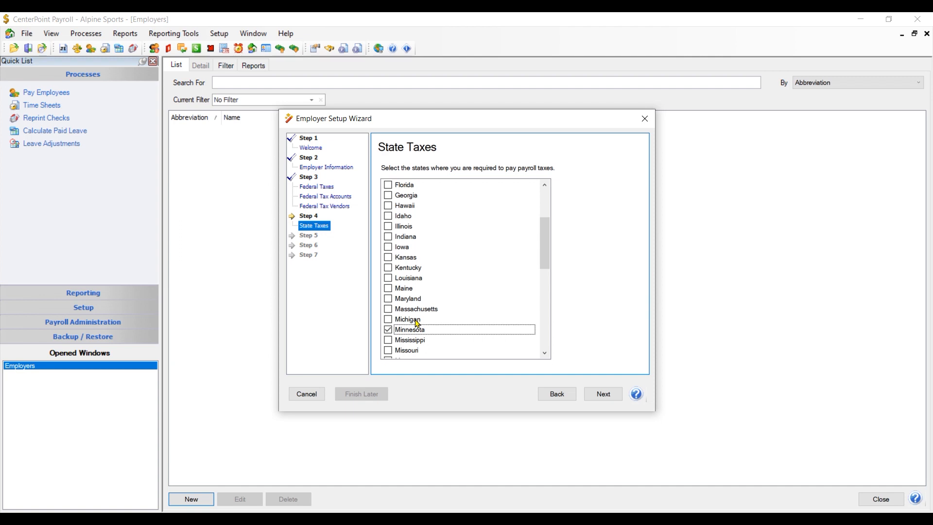
click(591, 396)
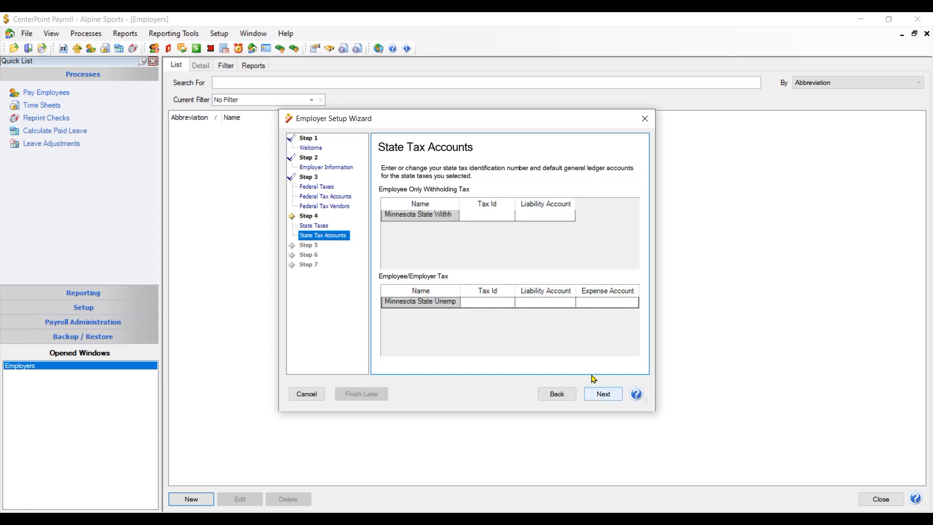
Enter the Minnesota withholding tax ID with State Taxes Payable liability, then the unemployment tax ID.
click(485, 215)
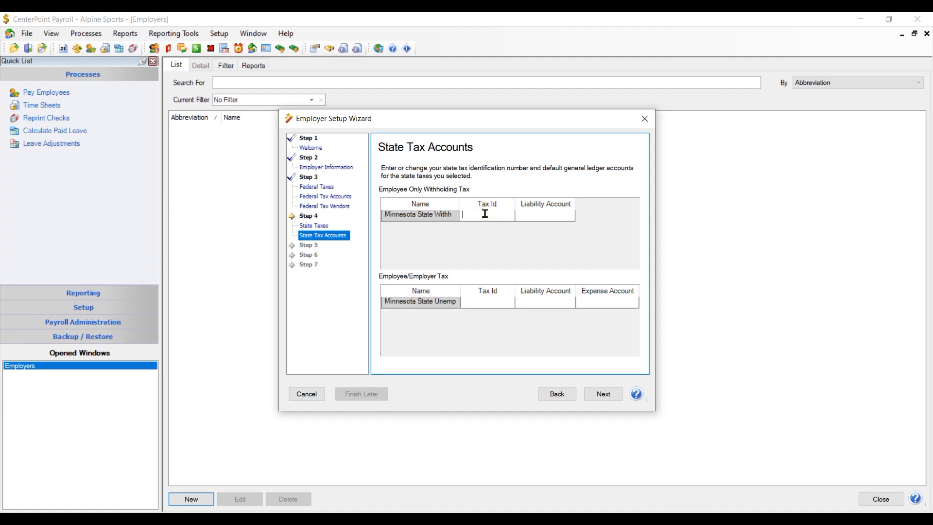
text(4)
click(525, 218)
click(569, 216)
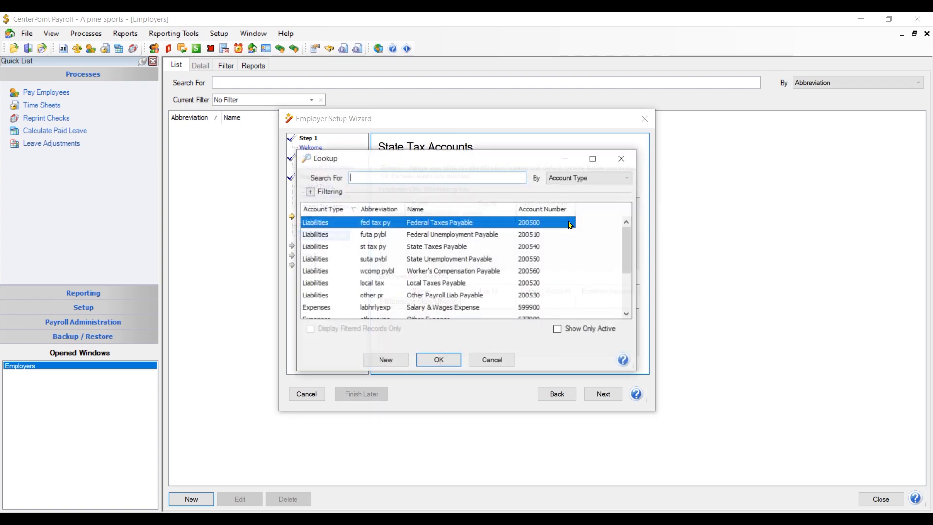
click(453, 247)
click(439, 359)
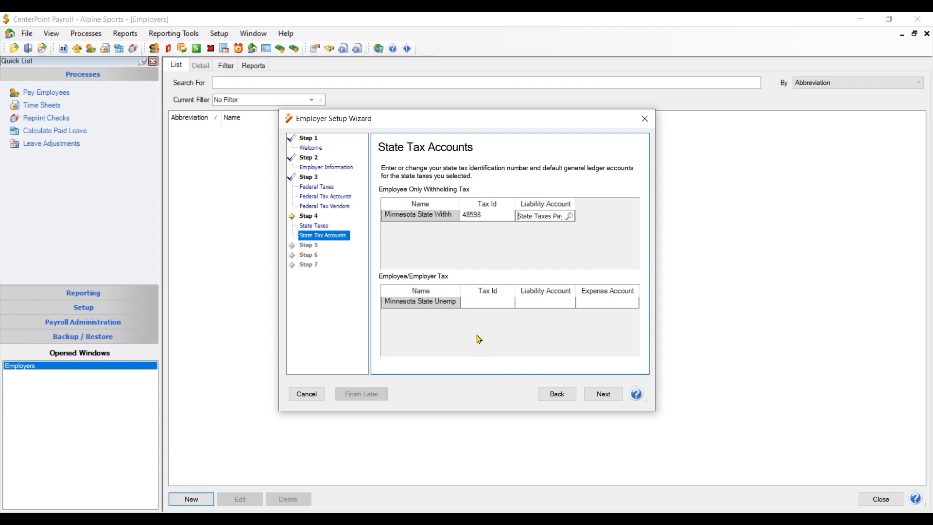
click(486, 300)
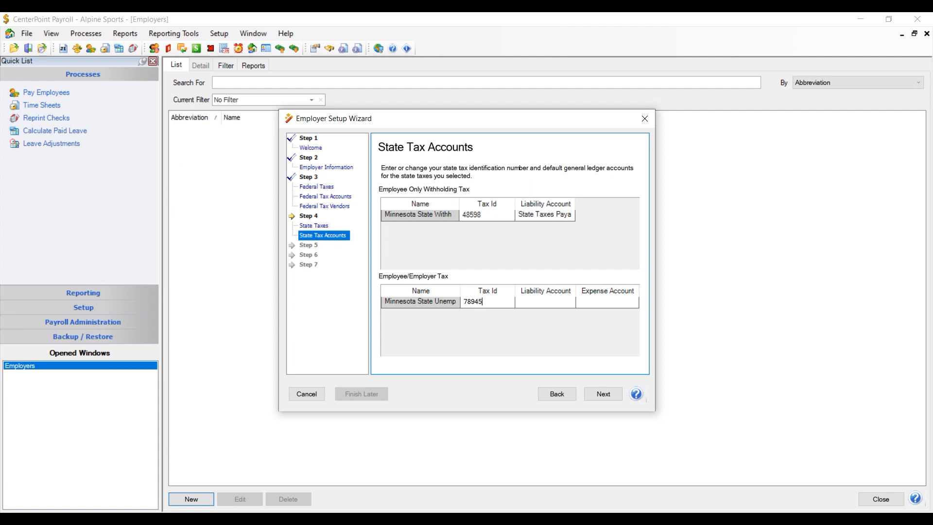
key(Tab)
Set the Minnesota unemployment liability account to State Unemployment Payable.
click(570, 302)
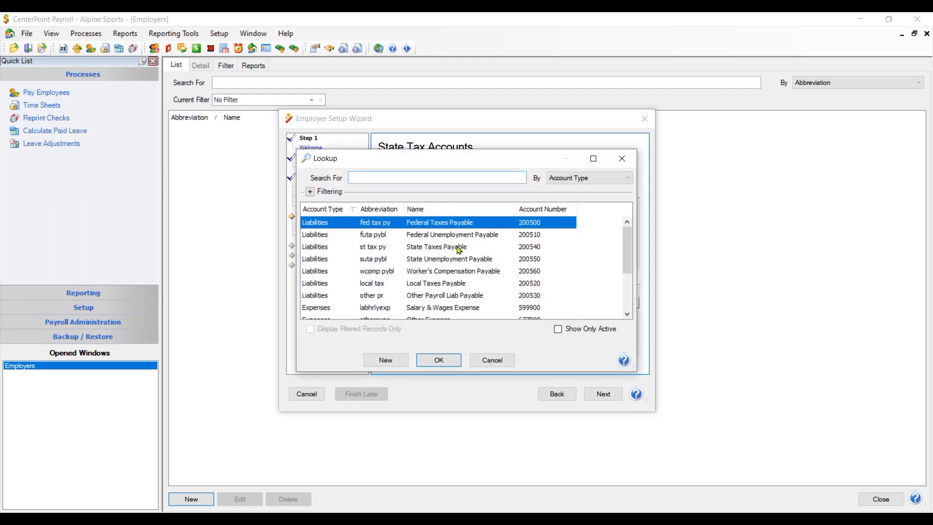
click(434, 259)
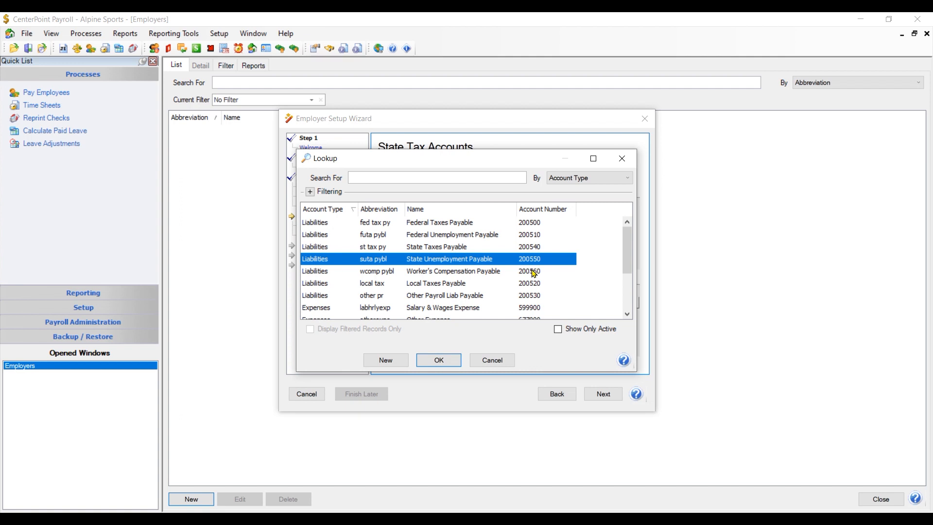
click(439, 361)
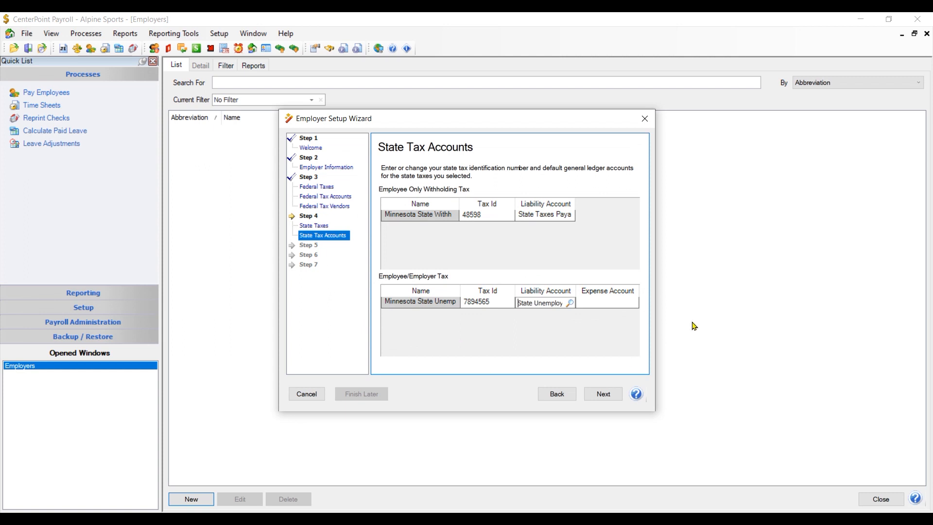
Keep Payroll Taxes Expense as the unemployment expense account and continue to State Tax Vendors.
click(609, 301)
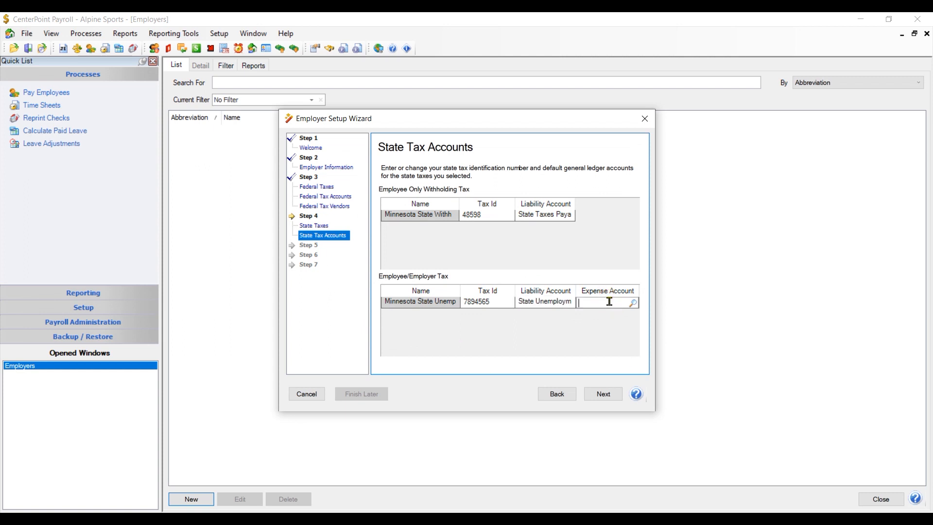
click(632, 303)
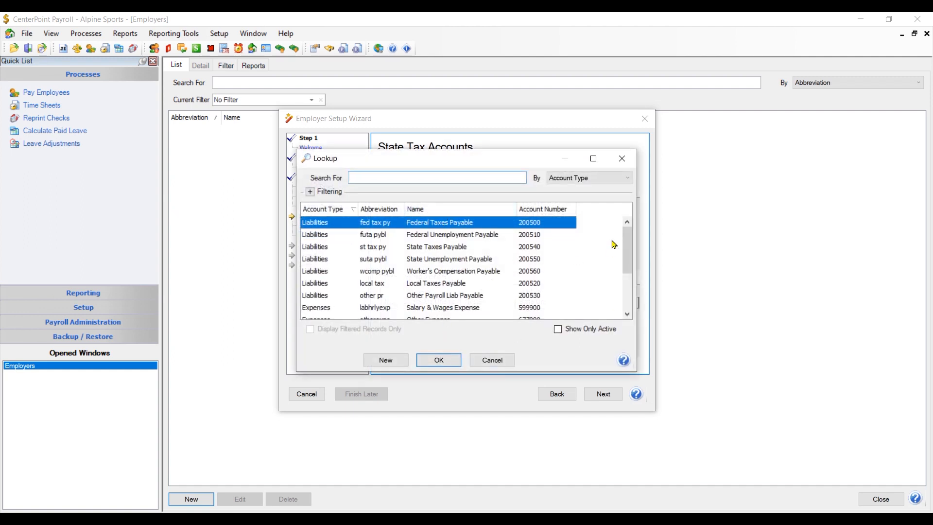
drag(627, 245, 630, 286)
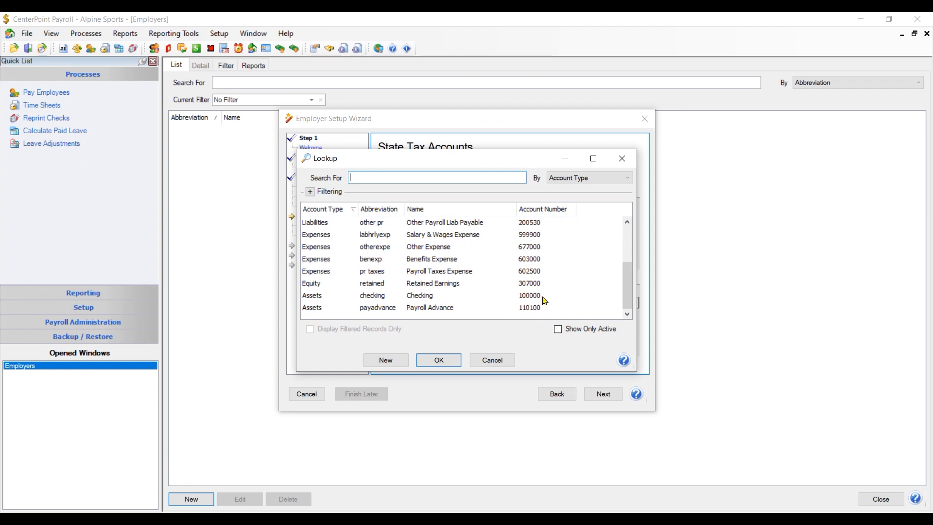
click(448, 276)
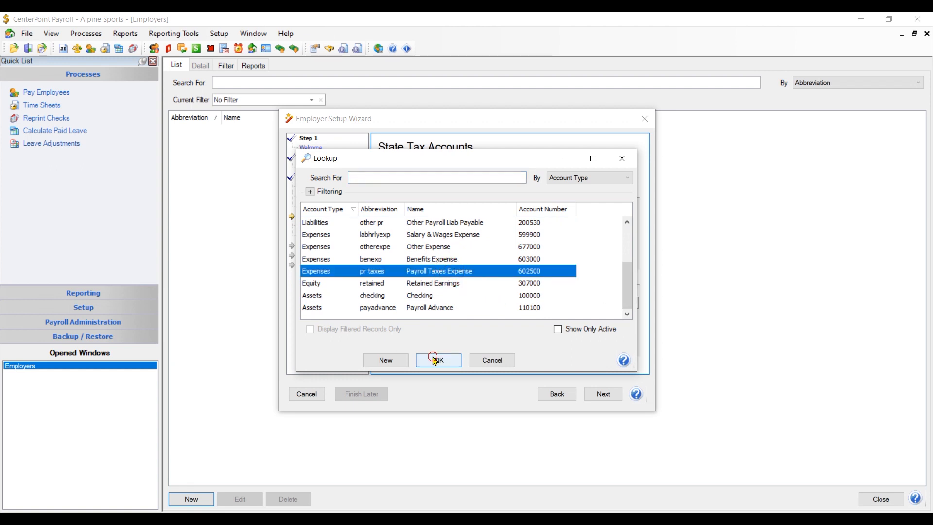
click(439, 360)
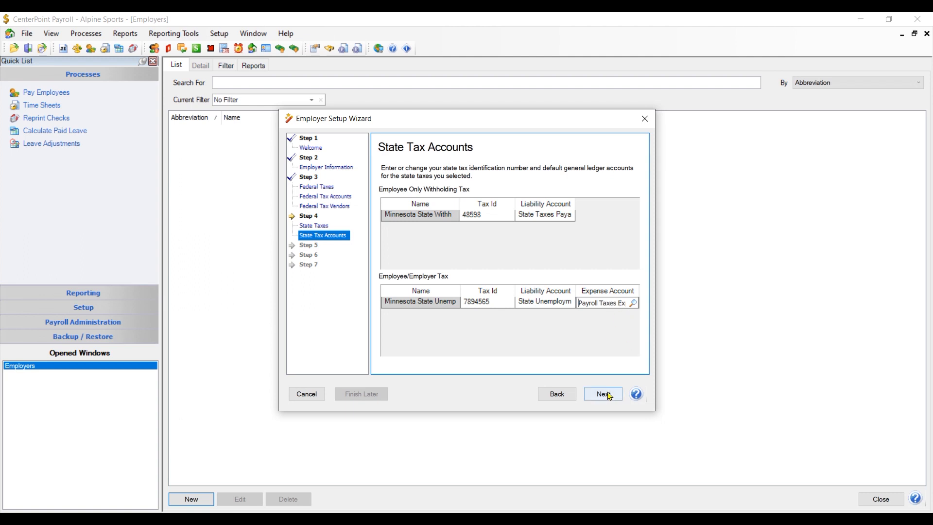
click(633, 303)
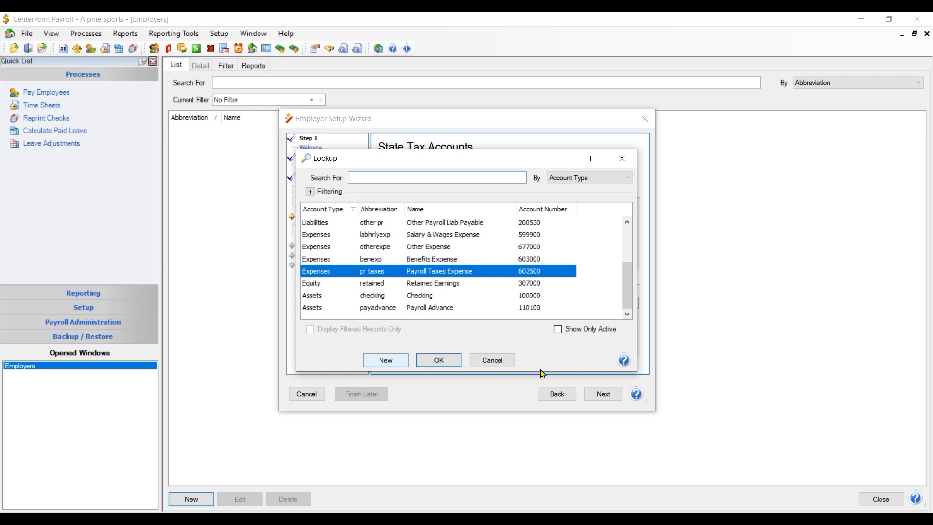
click(492, 361)
click(615, 401)
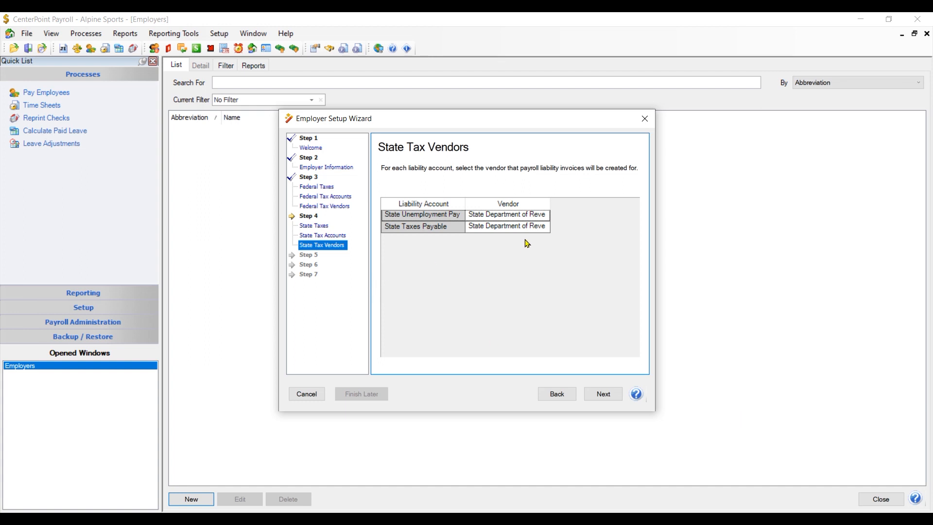
Create vendor MN Department of Revenue and assign it to State Taxes Payable.
click(494, 230)
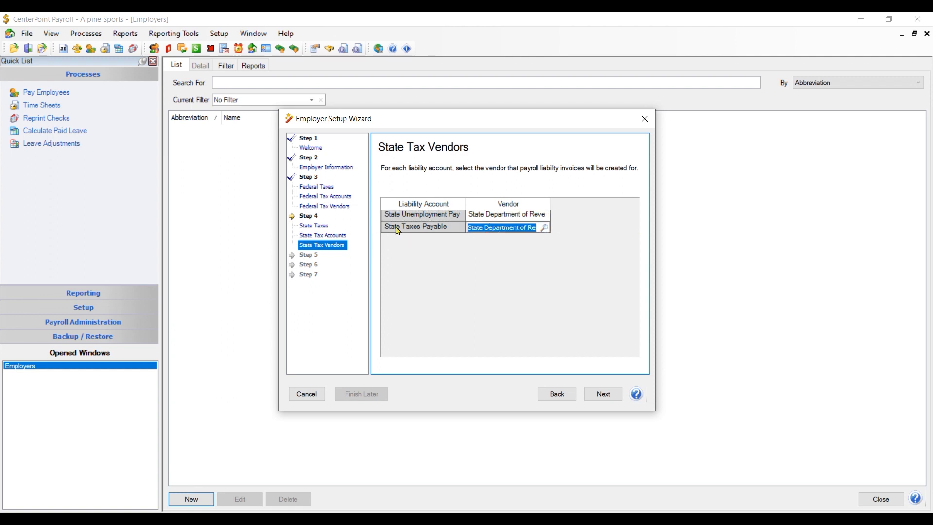
click(545, 228)
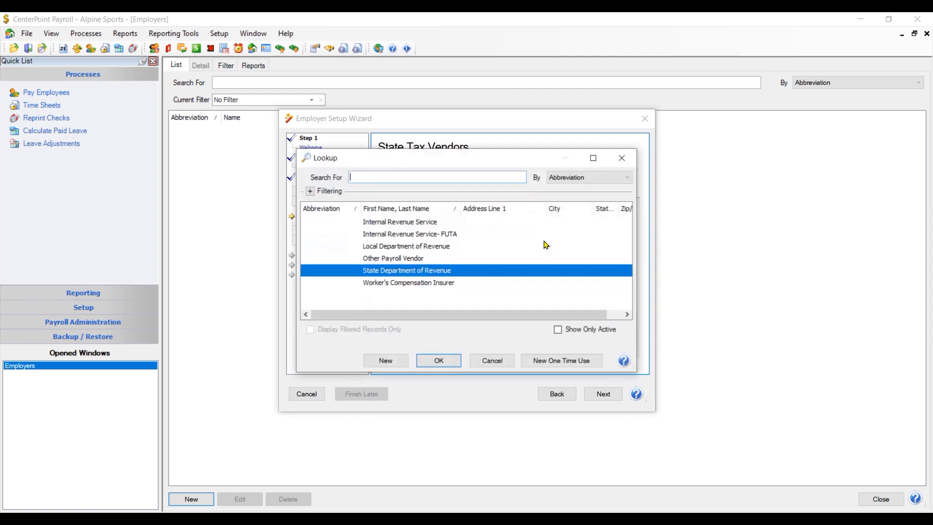
click(405, 363)
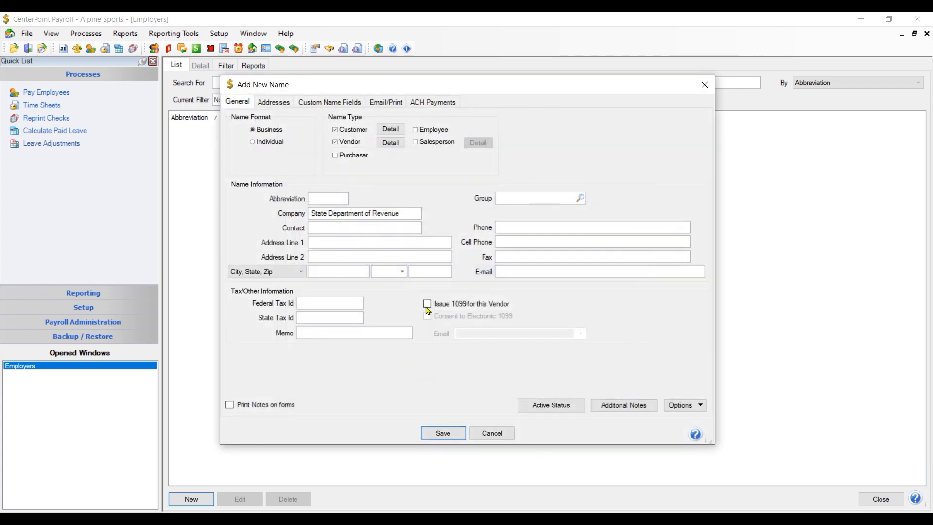
drag(407, 215, 216, 238)
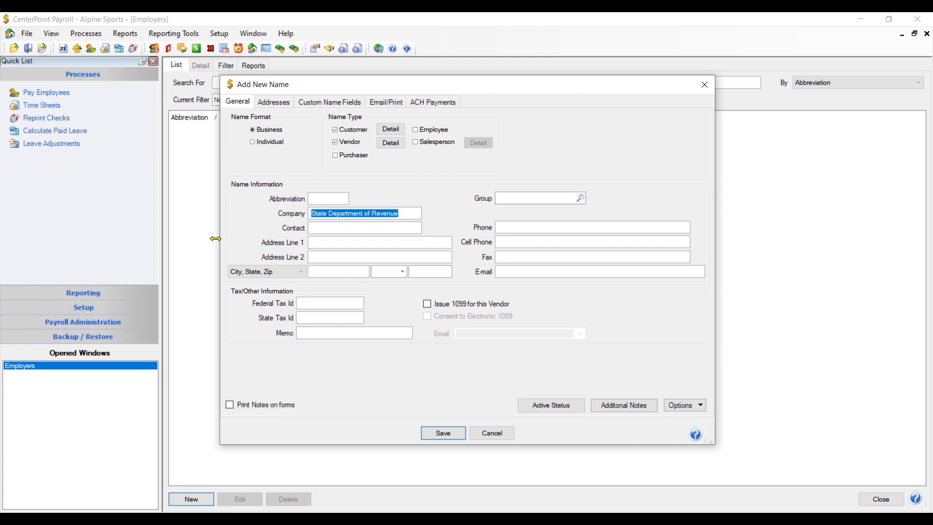
text(MN)
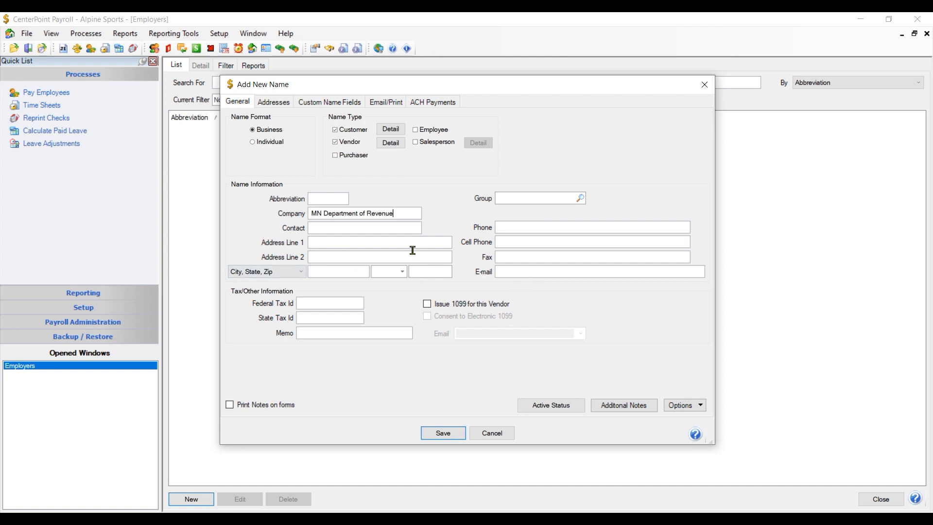
click(442, 432)
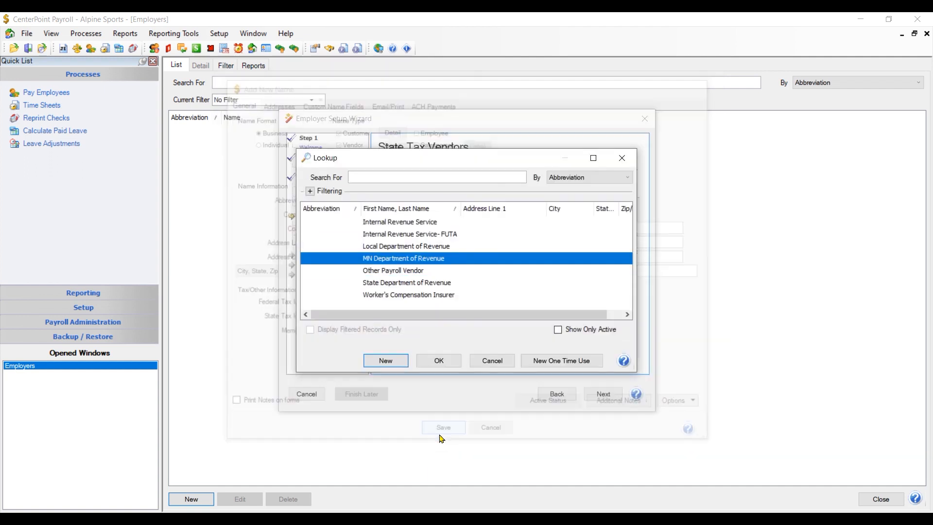
click(438, 360)
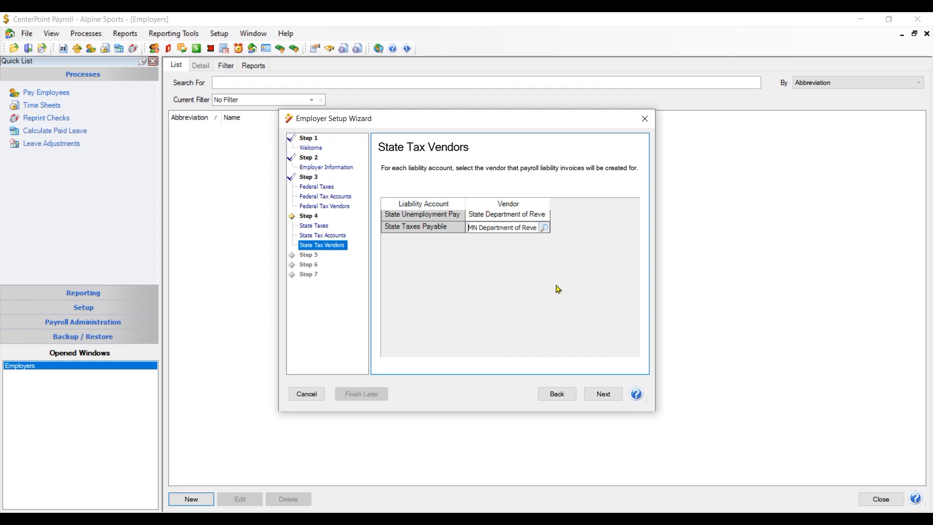
click(603, 394)
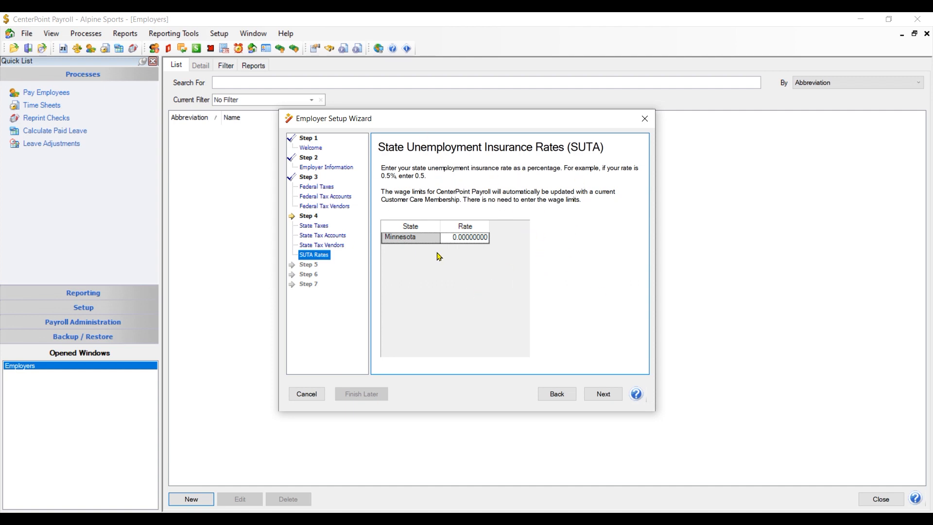
Enter 0.038 as Minnesota's SUTA rate and proceed to the Earnings step.
click(449, 241)
click(449, 242)
text(.038)
key(Tab)
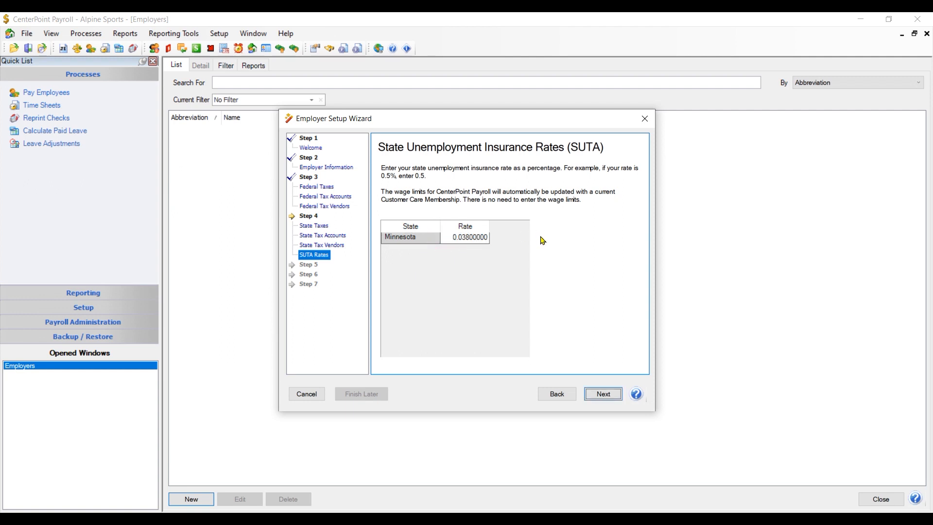
click(603, 396)
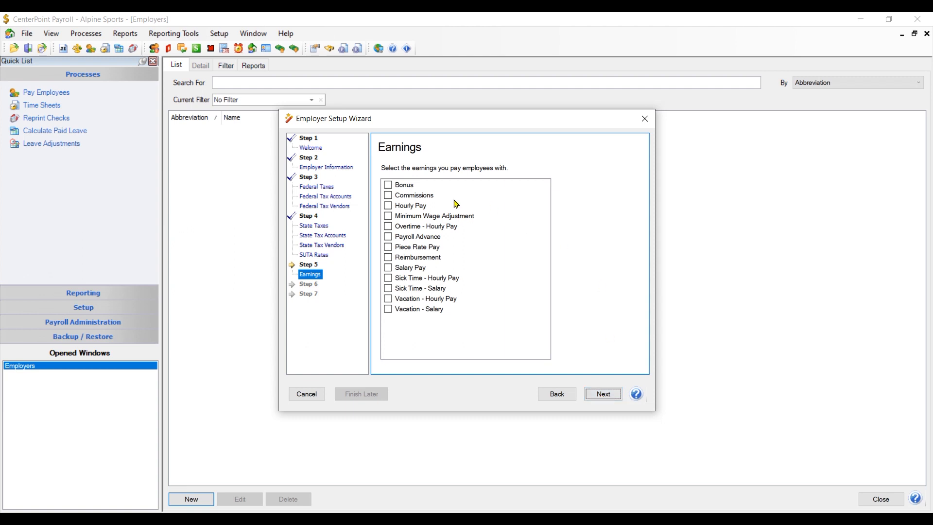
Check Bonus, Hourly Pay, Overtime - Hourly Pay, Salary Pay, both Sick Time and both Vacation earnings.
click(388, 185)
click(388, 206)
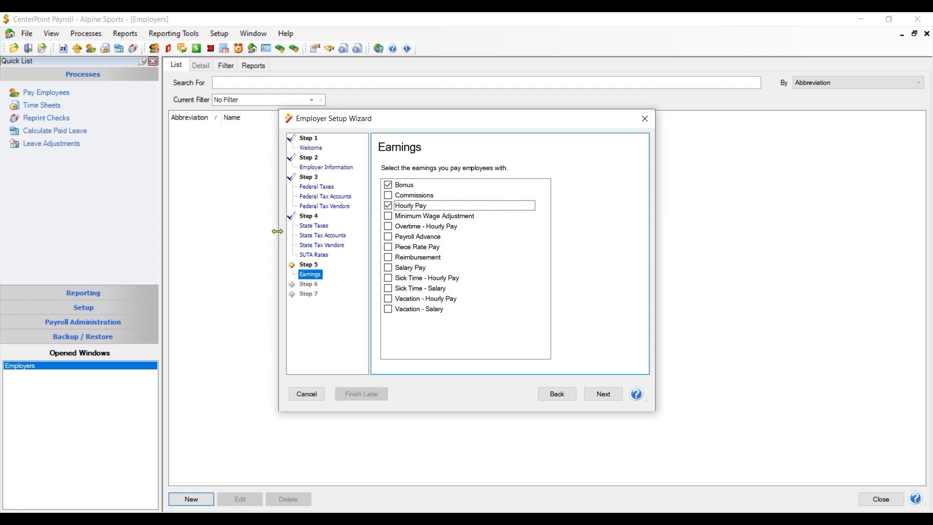
click(388, 227)
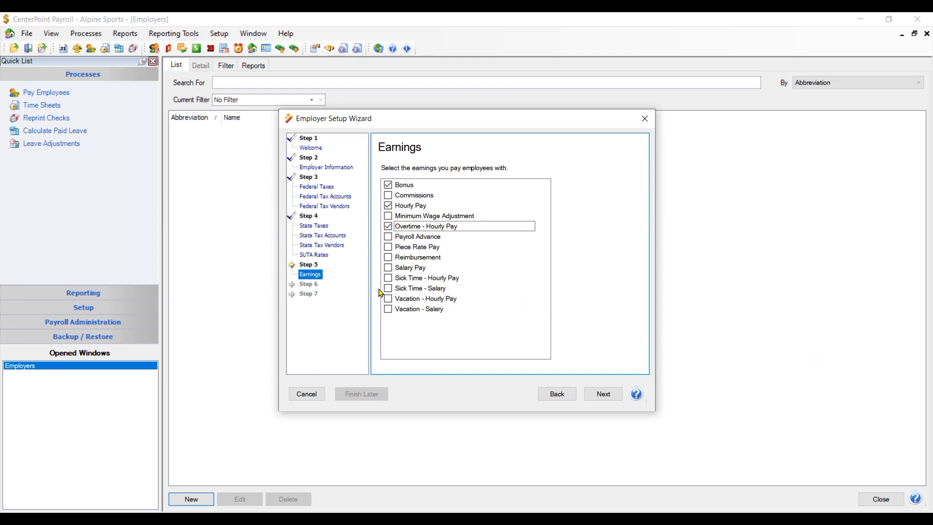
click(388, 267)
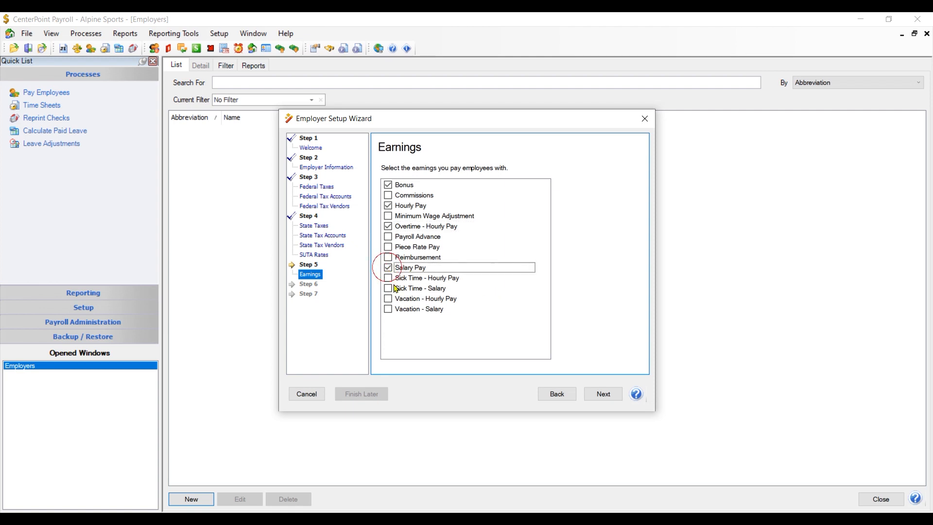
click(388, 278)
click(387, 288)
click(388, 298)
click(388, 309)
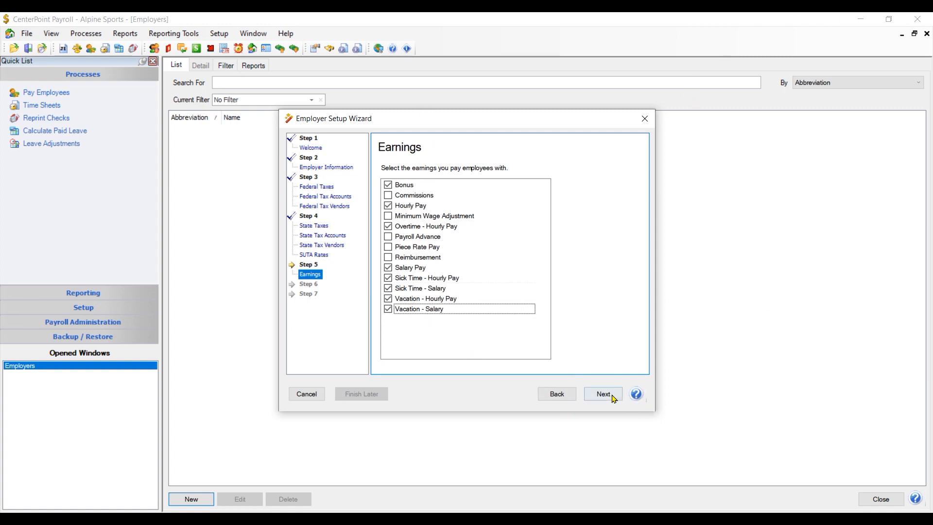
click(611, 395)
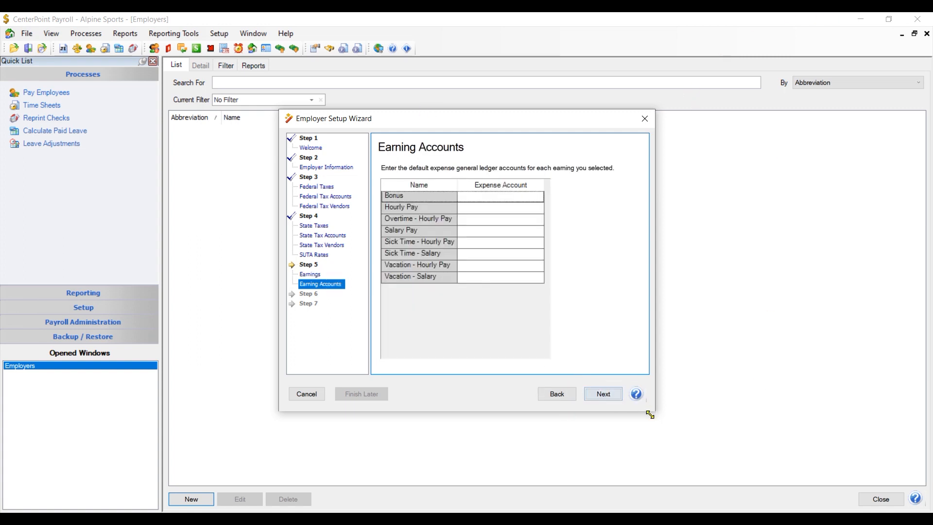
Assign Salary & Wages Expense as the Bonus expense account.
click(505, 197)
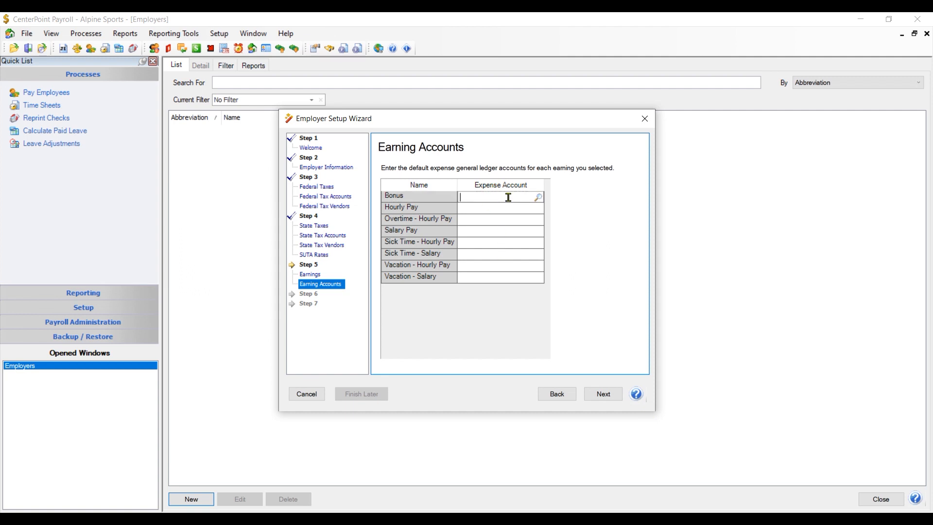
click(540, 200)
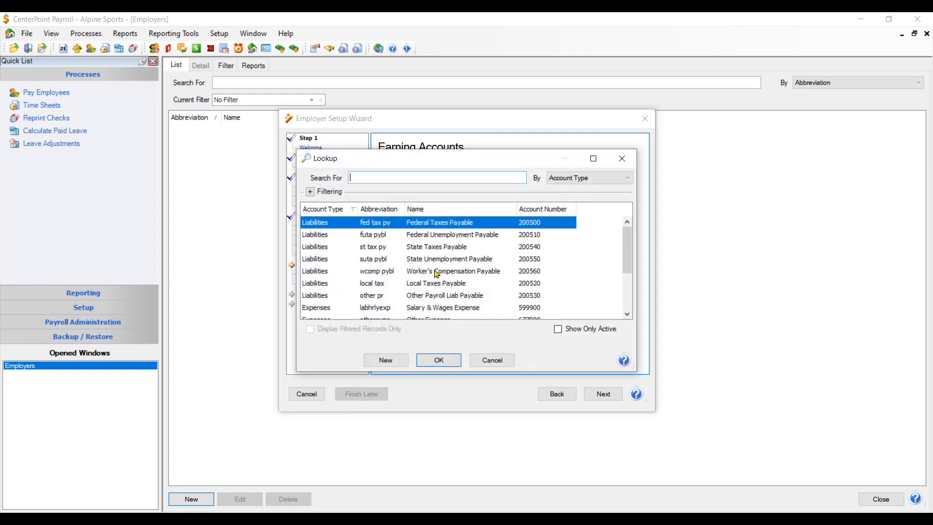
scroll(511, 290, down, 2)
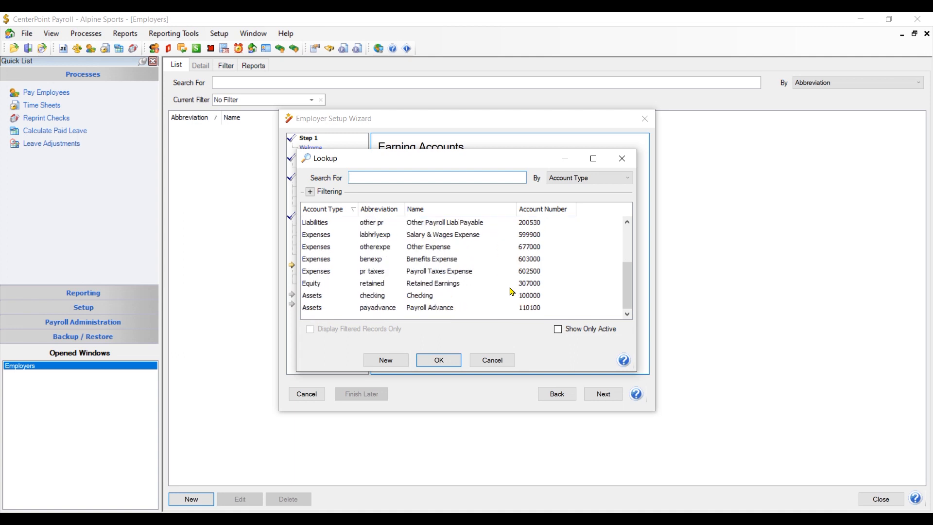
click(460, 238)
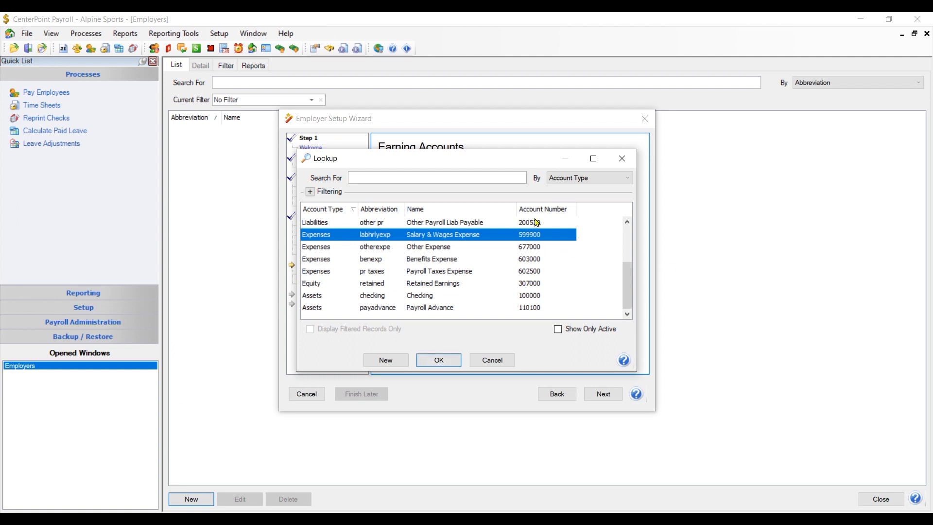
click(438, 359)
Map the remaining seven earnings to Salary & Wages Expense by entering 'sal' in each row.
key(Return)
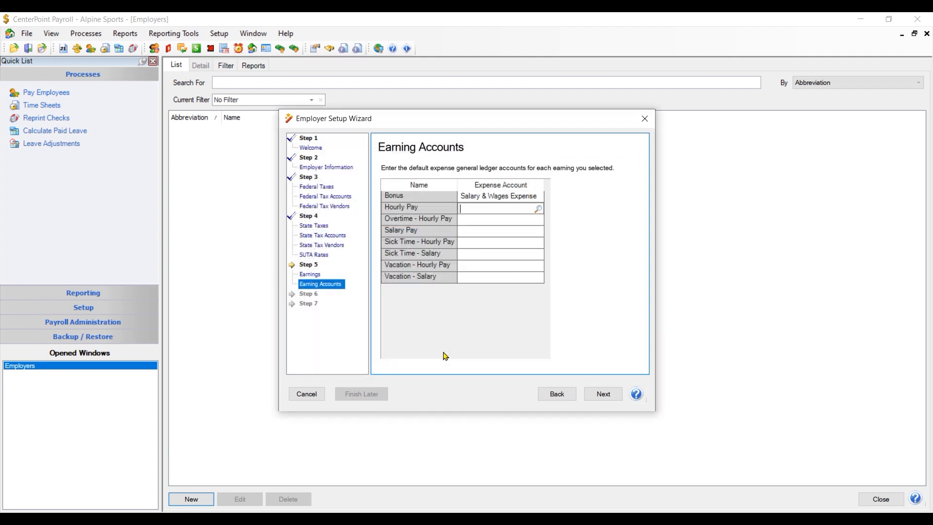
text(sal)
key(Return)
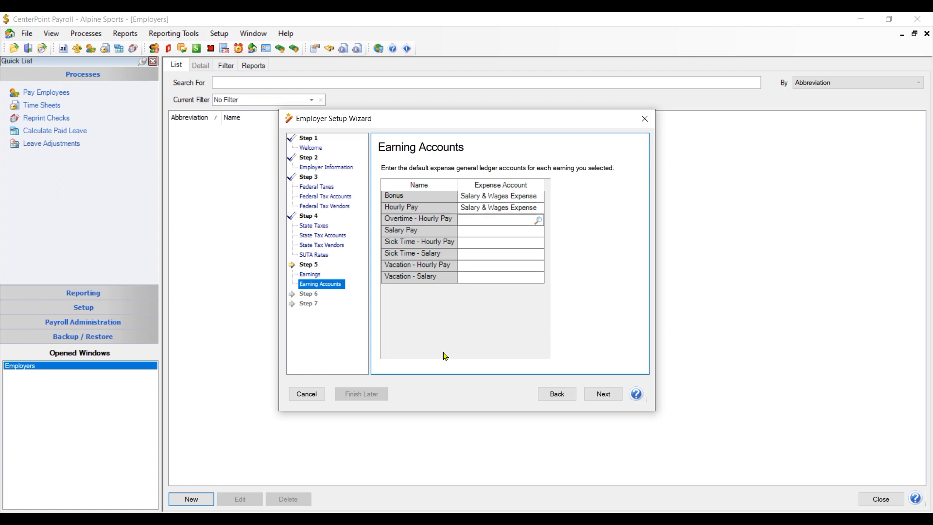
text(sal)
key(Return)
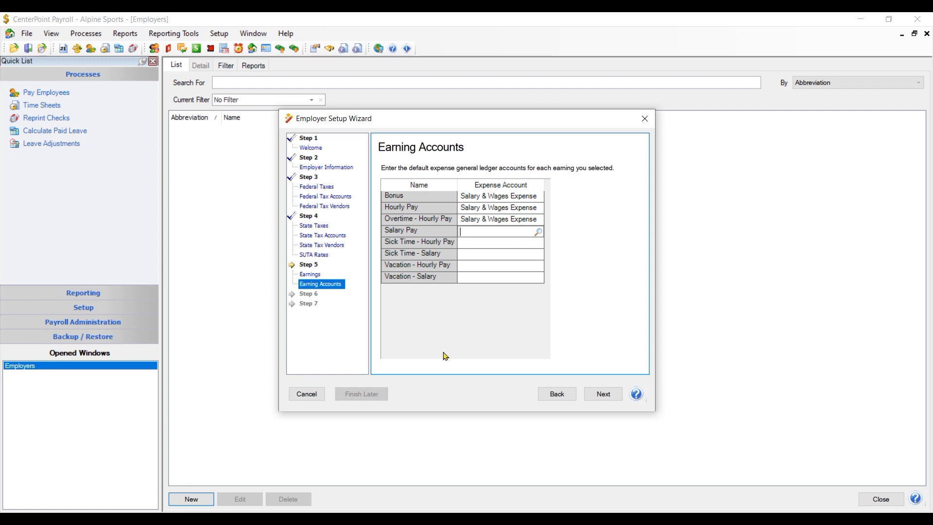
text(sal)
key(Return)
text(sal)
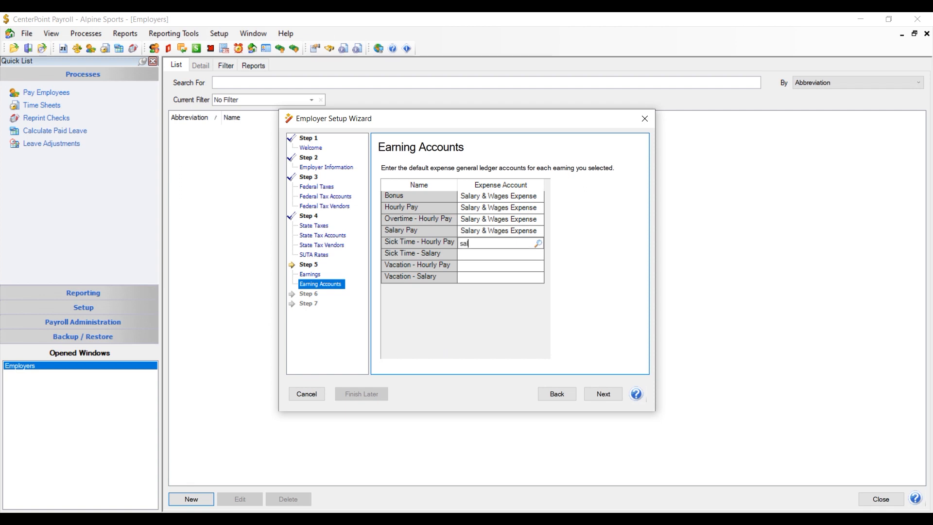
key(Return)
text(sal)
key(Return)
text(sal)
key(Return)
text(sal)
key(Return)
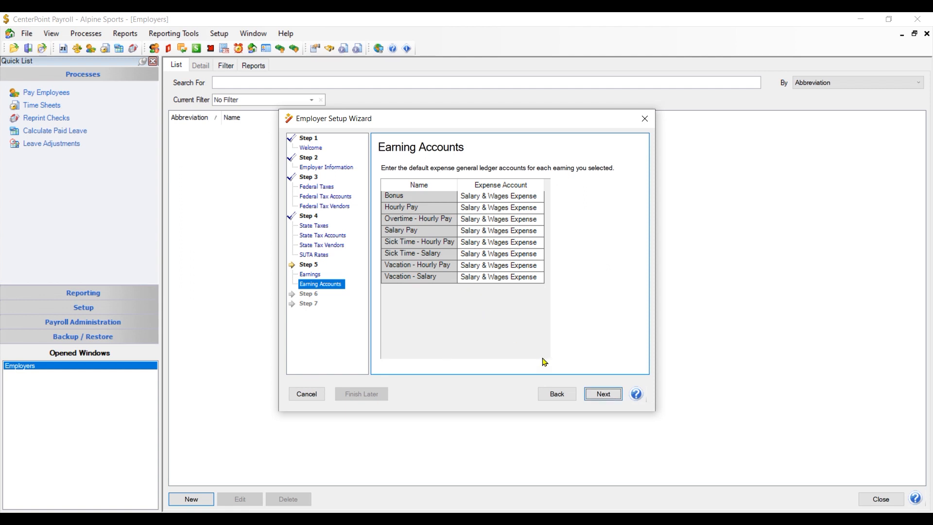
click(600, 394)
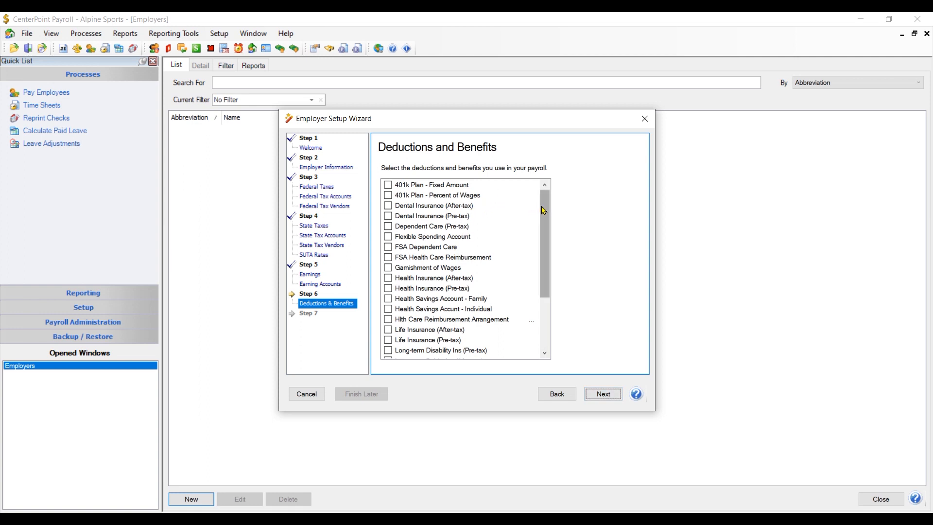
Check the Health Insurance (Pre-tax) deduction and continue to Deduction and Benefit Accounts.
drag(544, 205, 555, 221)
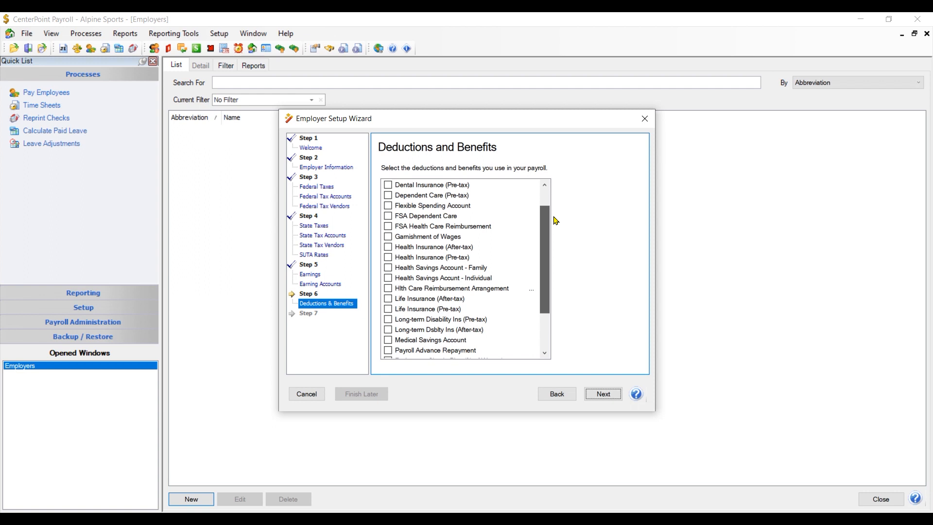
drag(555, 221, 555, 221)
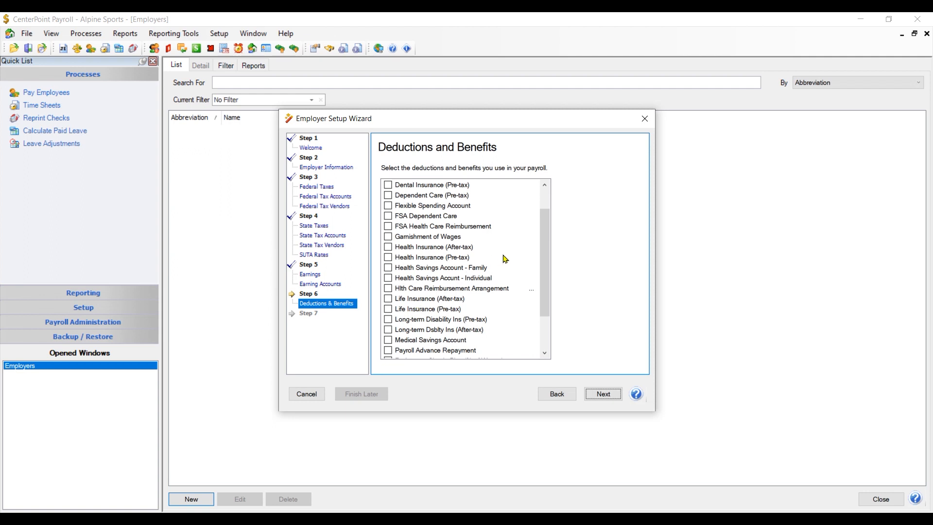
drag(548, 230, 548, 224)
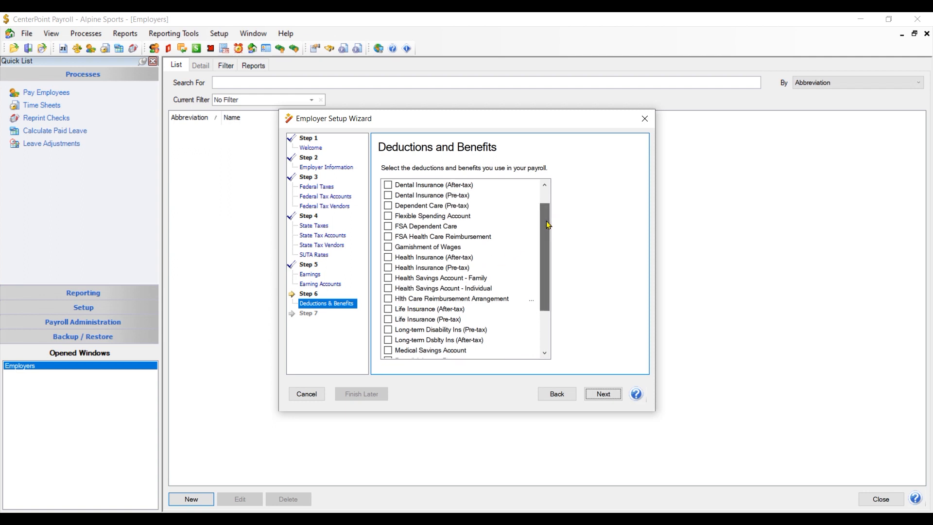
click(387, 268)
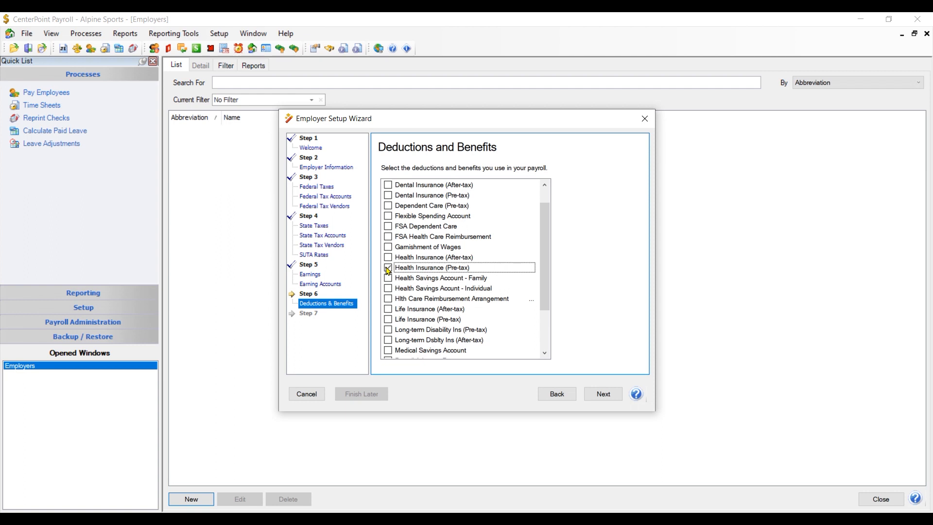
click(613, 397)
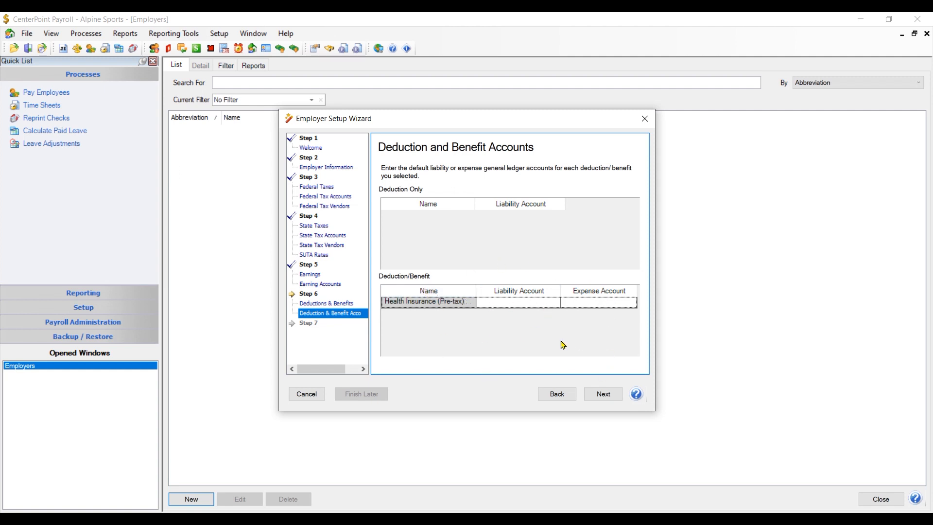
Draft new account Health Insurance Payable, type Liabilities, category Payroll Liabilities, for the health insurance liability.
click(502, 303)
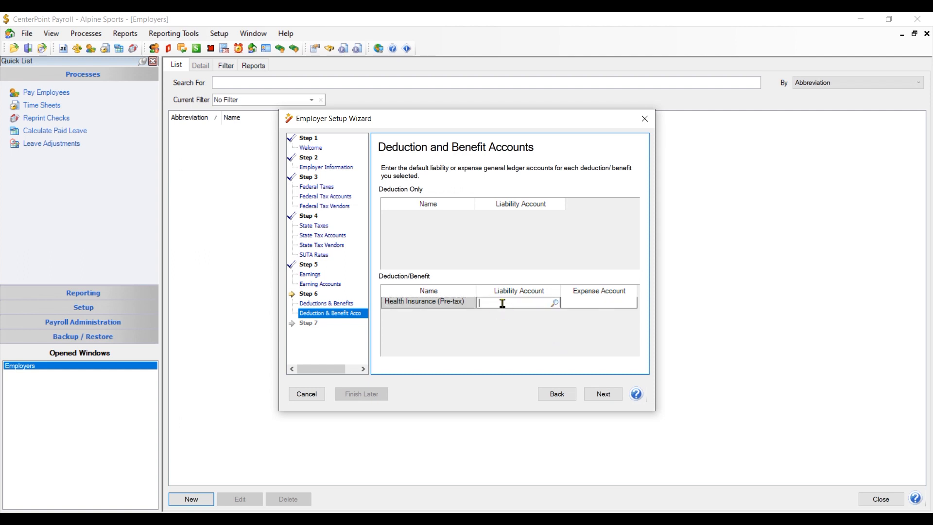
click(554, 303)
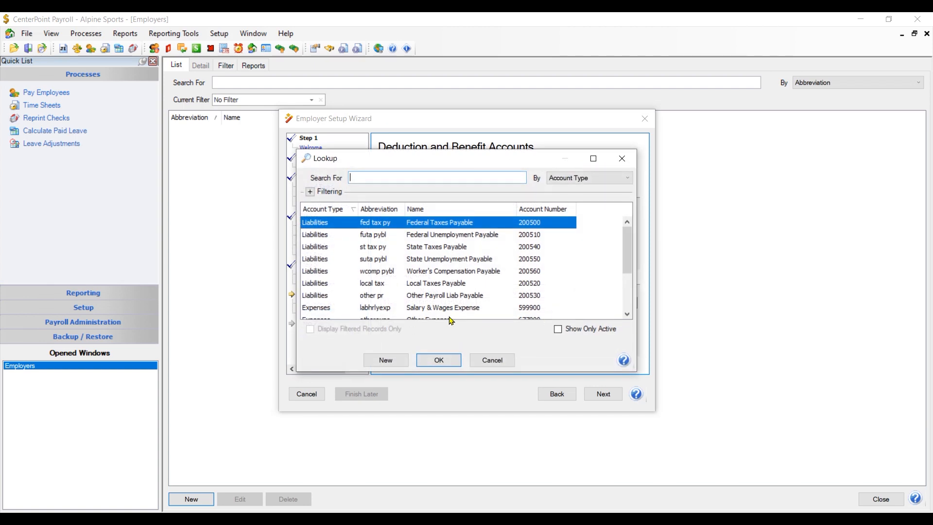
click(386, 360)
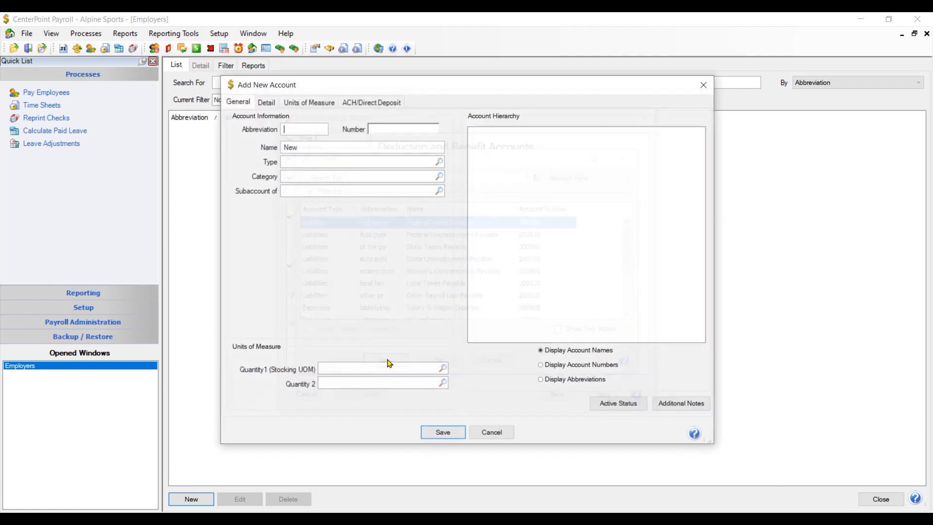
key(Tab)
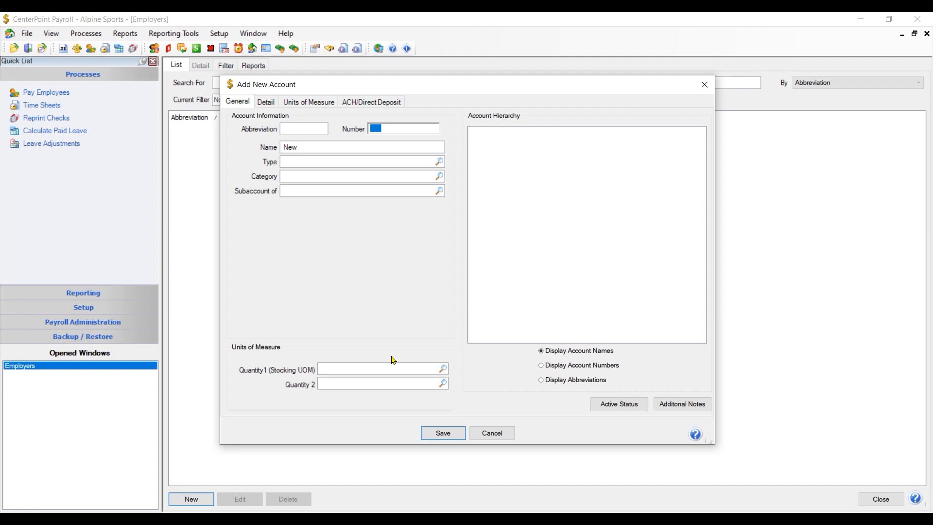
key(Tab)
text(Health Insurance Payable)
key(Tab)
text(Liabilities)
key(Tab)
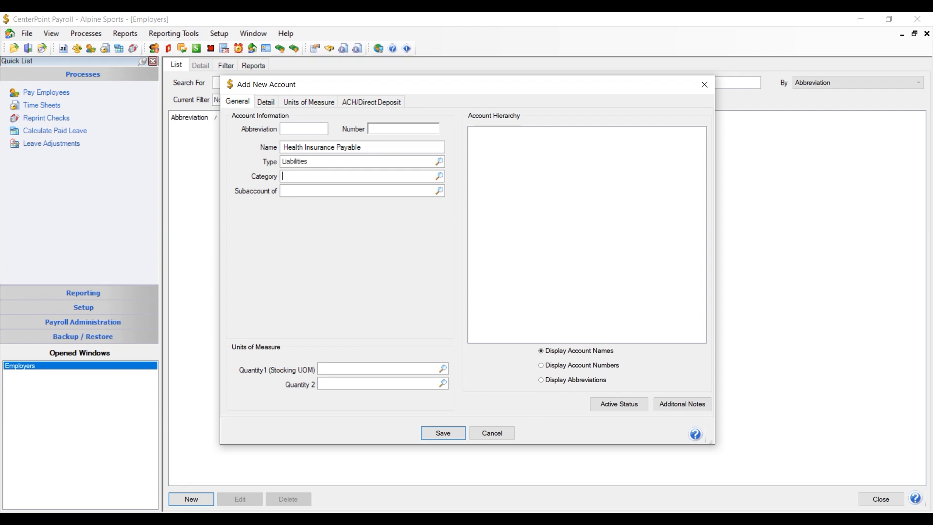
text(Payroll Liabilities)
key(Tab)
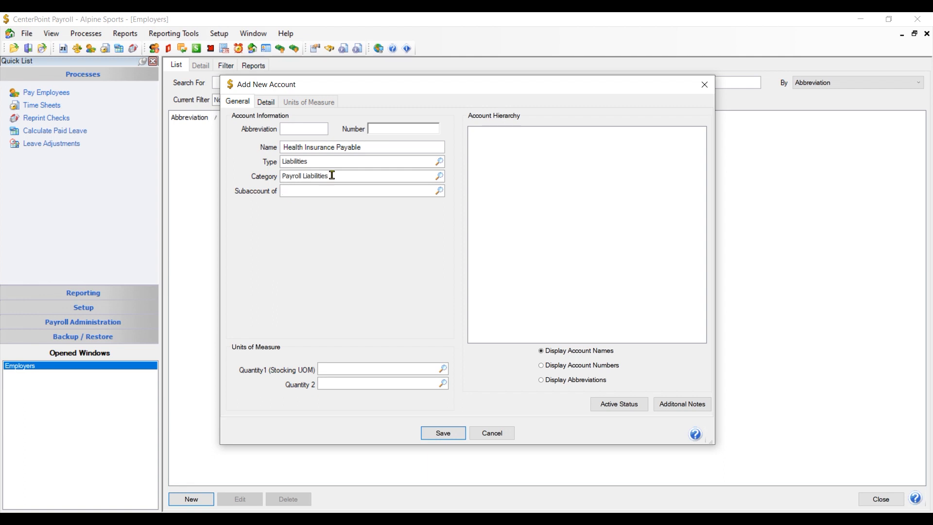
click(267, 103)
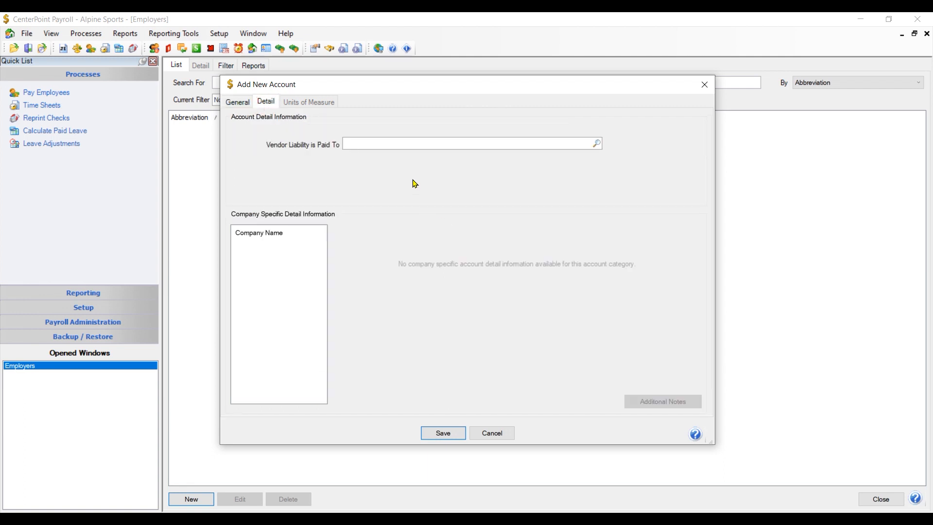
click(598, 146)
Add and save a new vendor named Well Care of MN.
click(384, 361)
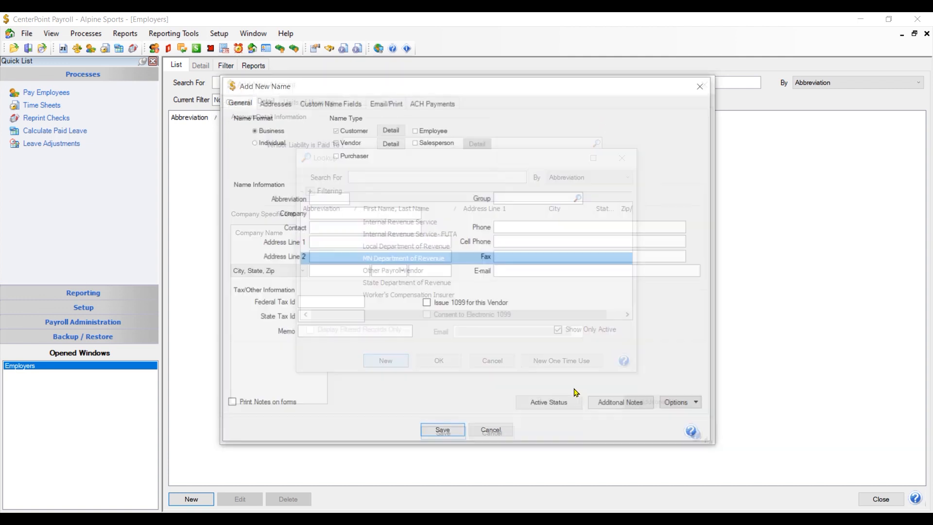
key(Tab)
key(Tab)
key(Tab)
key(Tab)
key(Tab)
key(Tab)
key(Tab)
key(Tab)
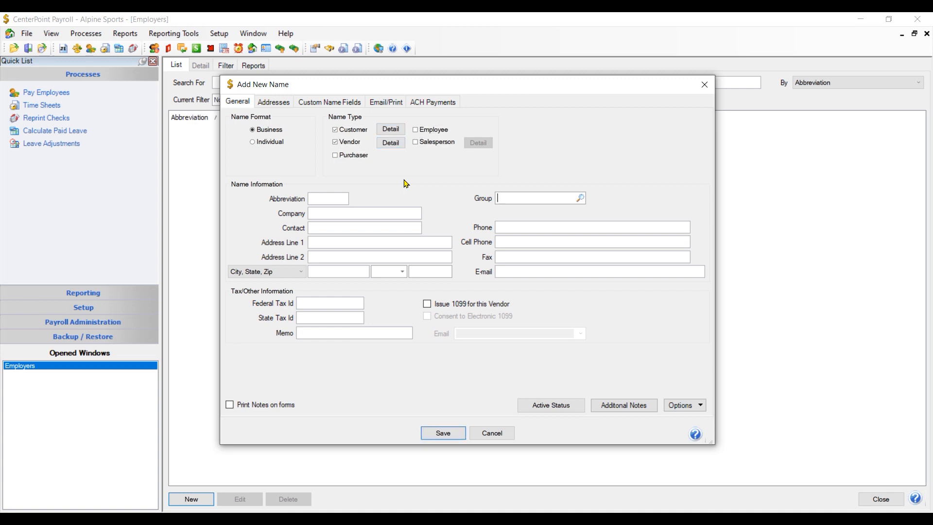
text(Wlell Care of MN)
click(443, 433)
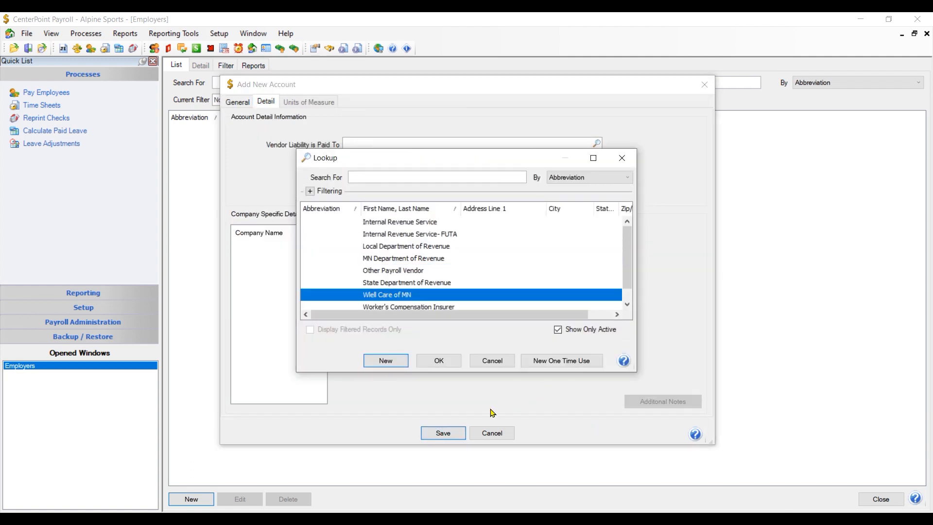
Save Health Insurance Payable with vendor Well Care of MN and use it as the liability account.
click(444, 434)
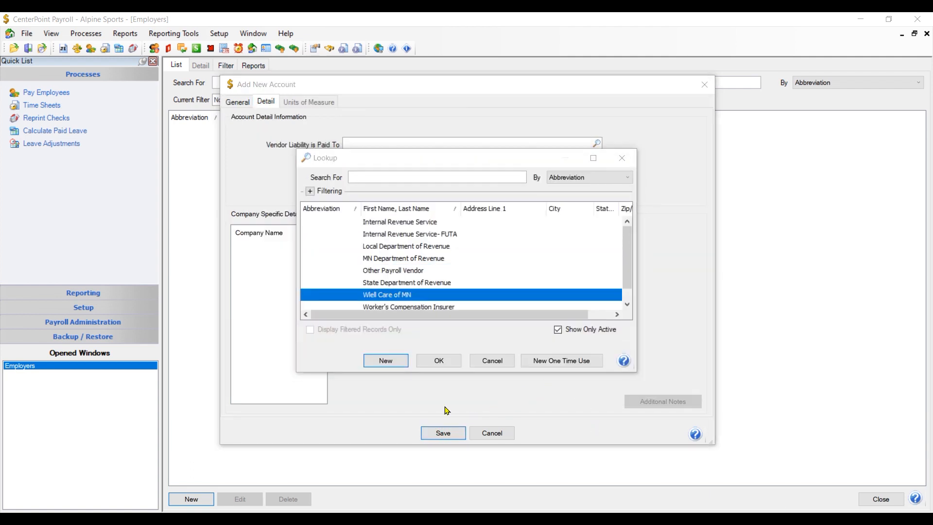
click(439, 360)
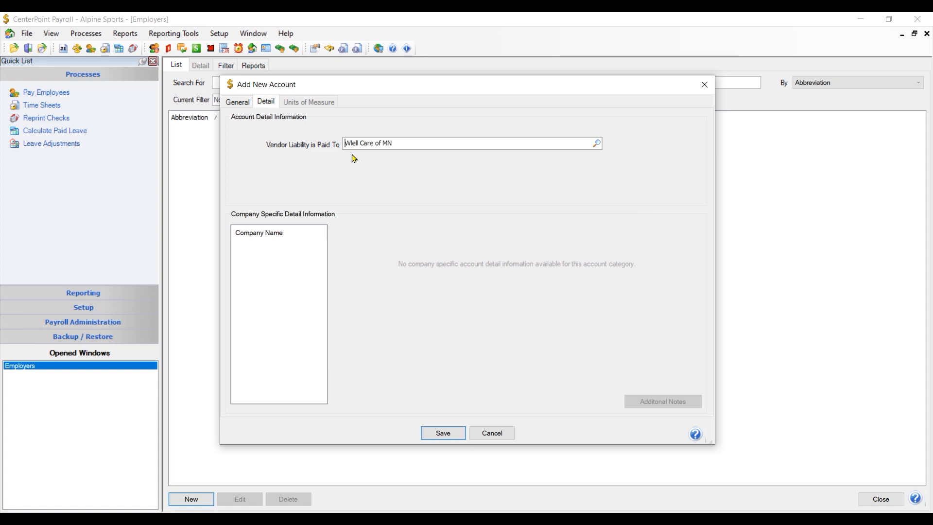
click(455, 439)
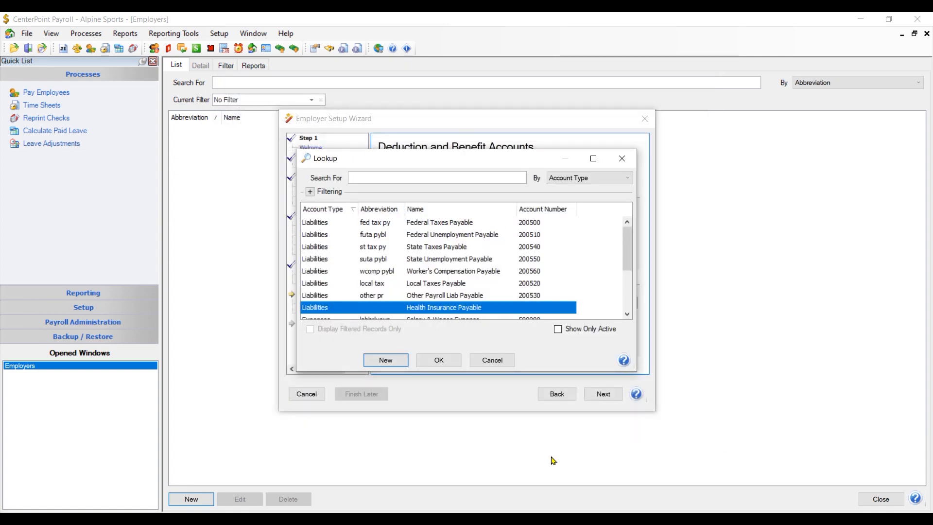
click(452, 362)
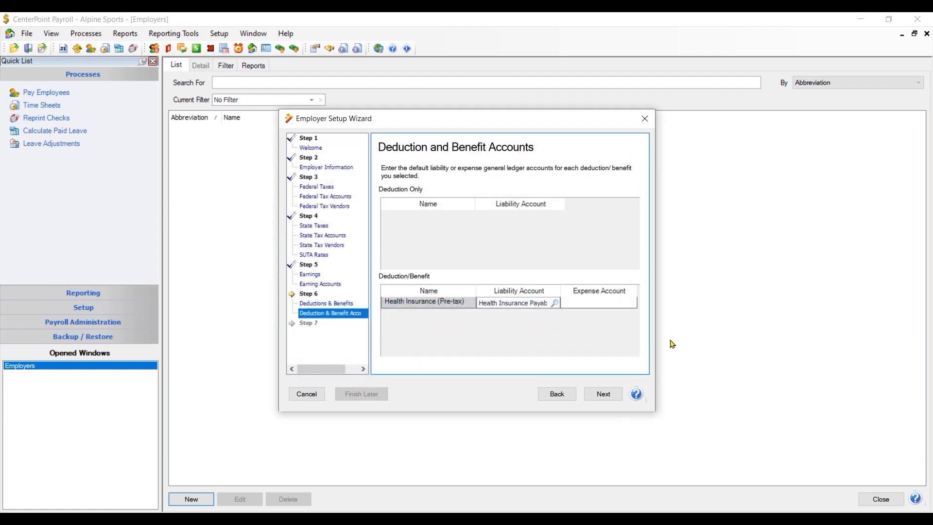
Set Benefits Expense as the health insurance expense account and continue to the vendors page.
click(604, 304)
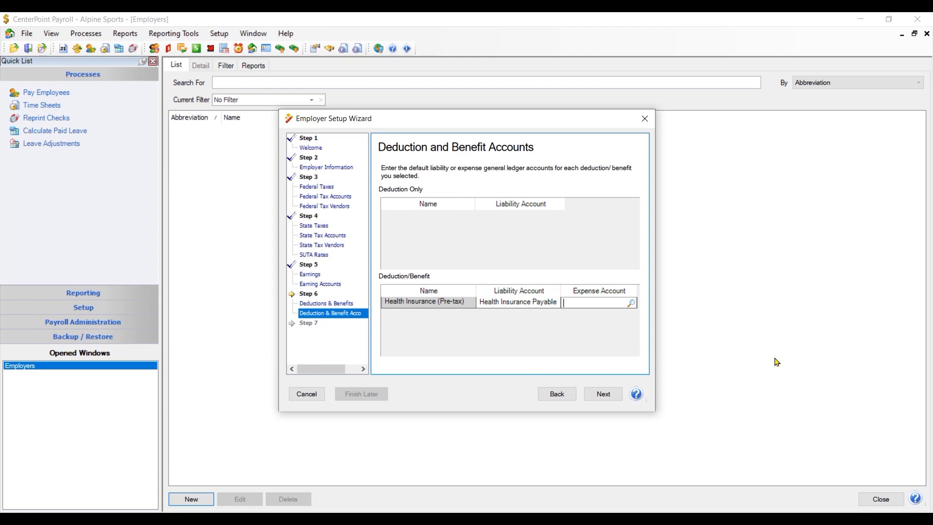
text(bene)
key(Tab)
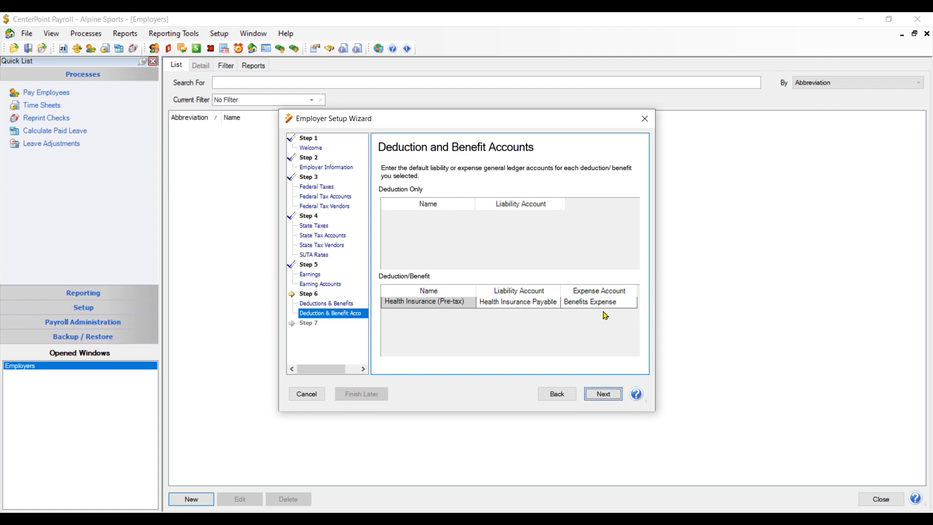
click(634, 303)
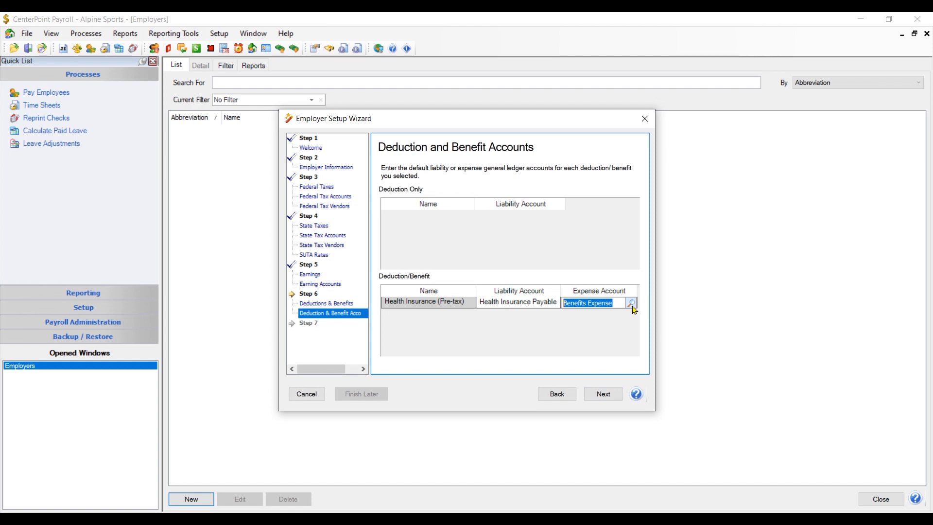
click(632, 303)
click(389, 360)
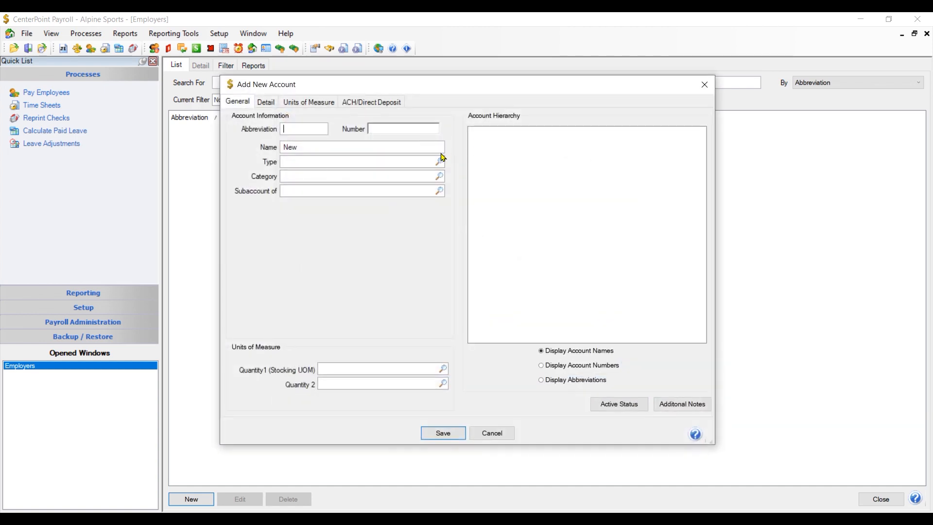
click(439, 162)
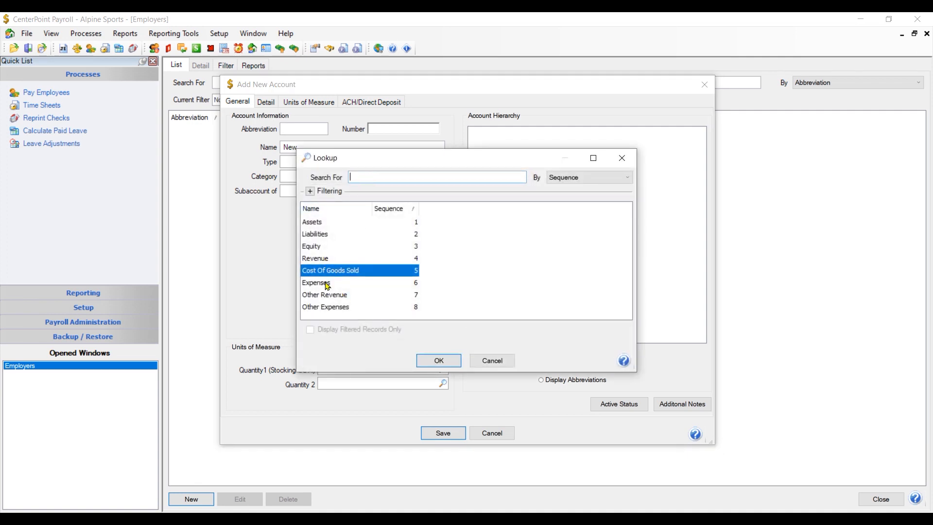
click(490, 361)
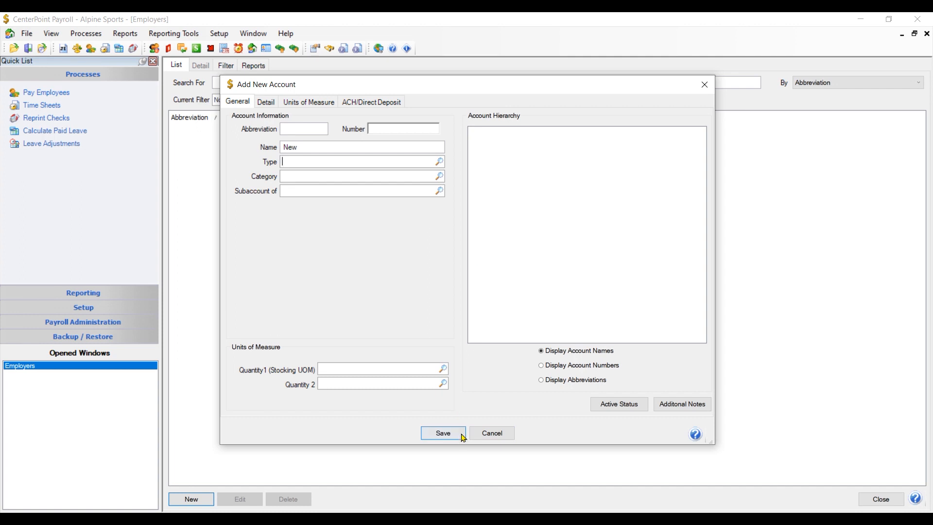
click(492, 432)
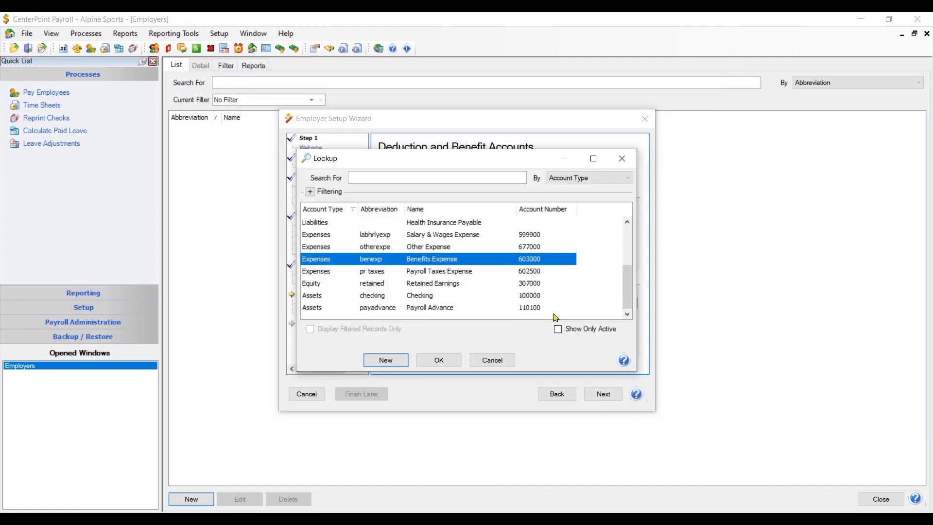
click(446, 363)
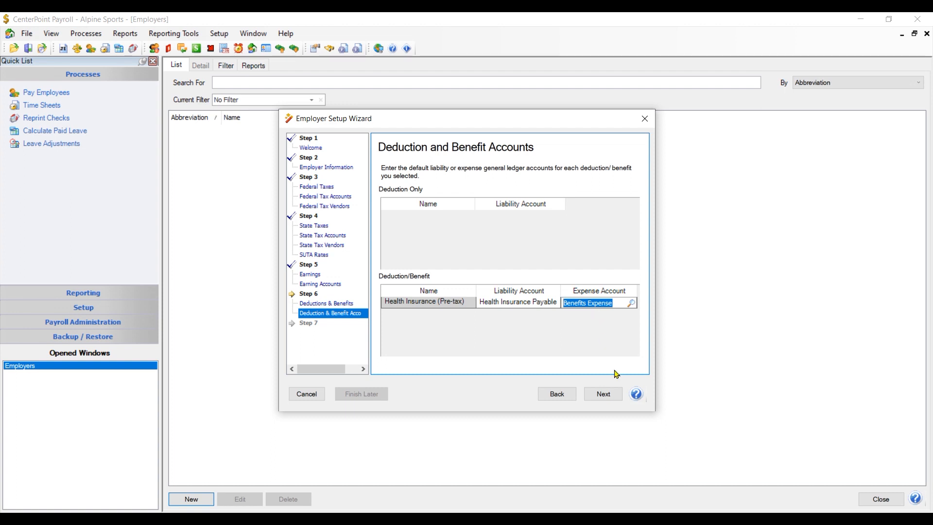
click(603, 394)
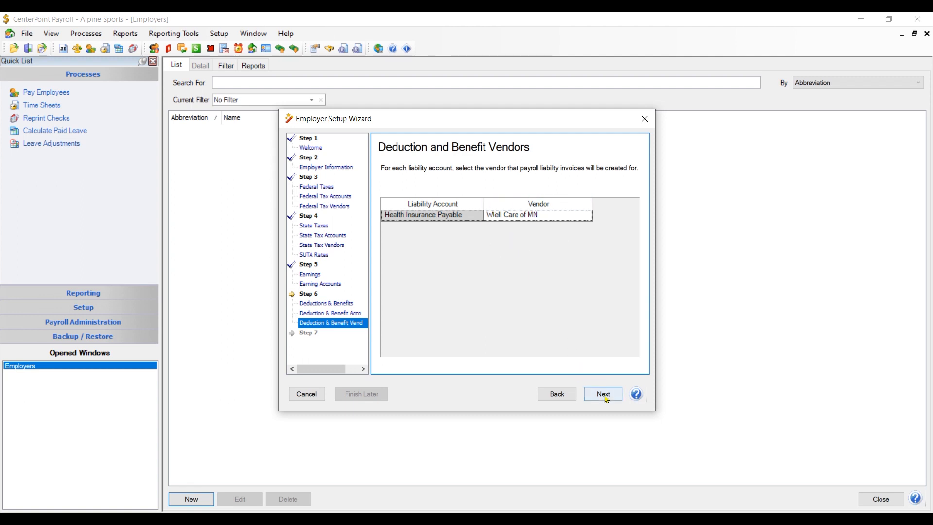
Leave Well Care of MN as the Health Insurance Payable vendor and advance to Next Steps.
click(605, 396)
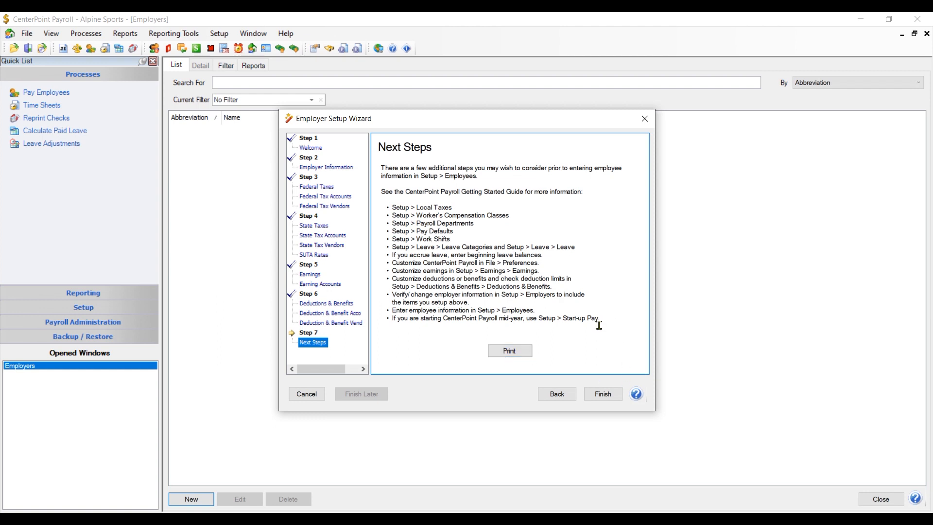
Finish the wizard, then review Alpine Sport's saved employer details and close them unchanged.
click(605, 395)
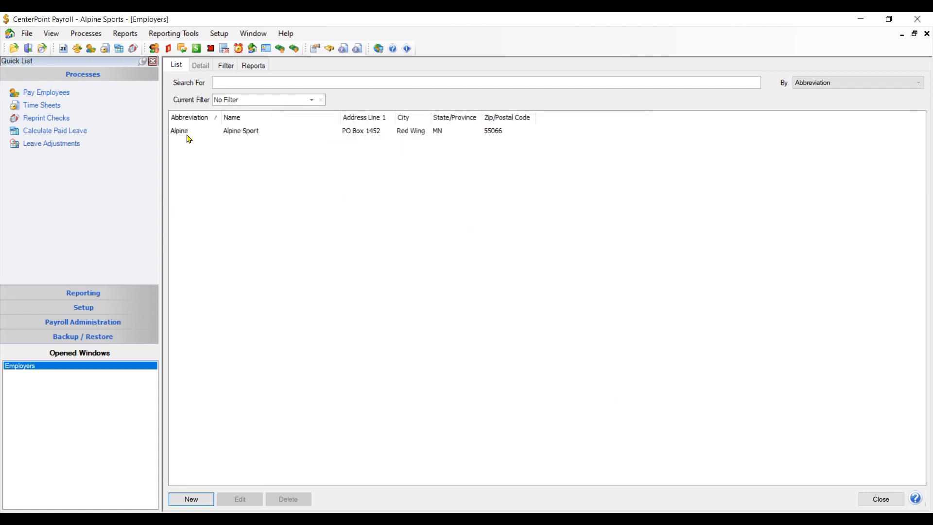
click(188, 135)
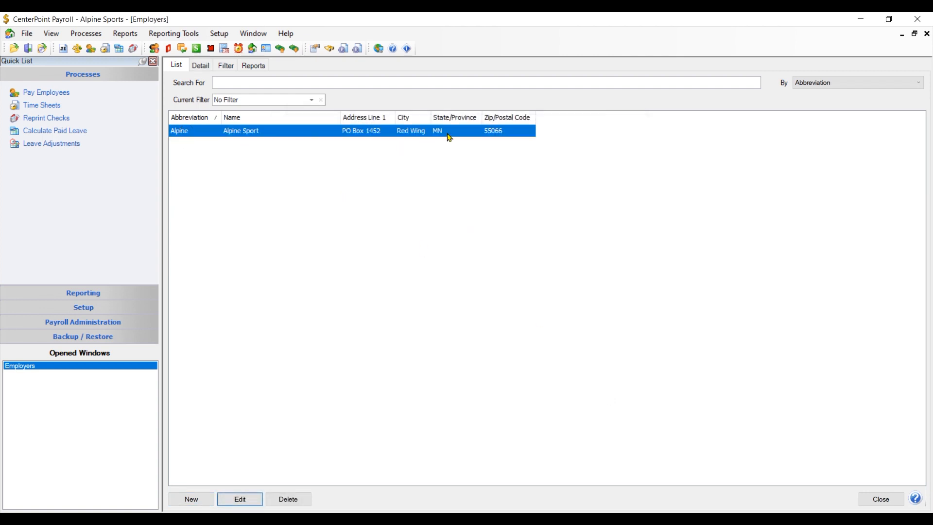
click(248, 500)
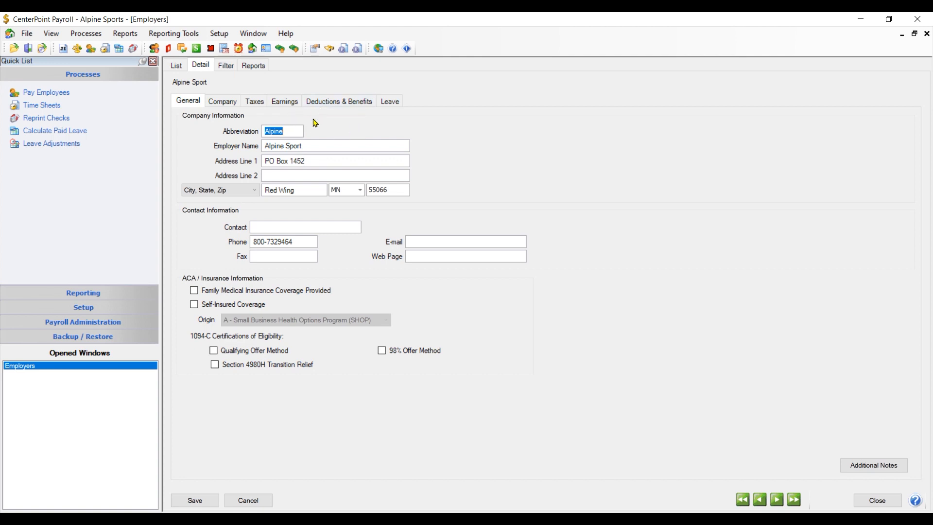
click(248, 503)
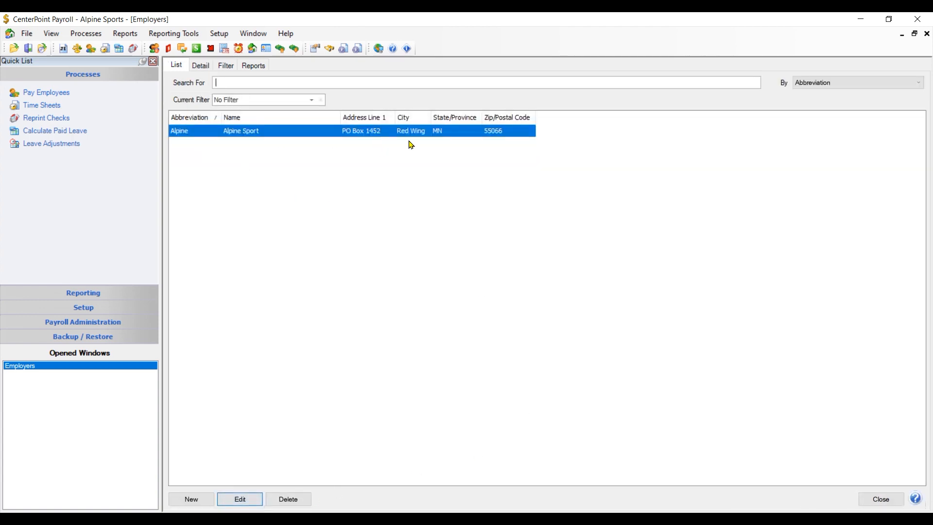